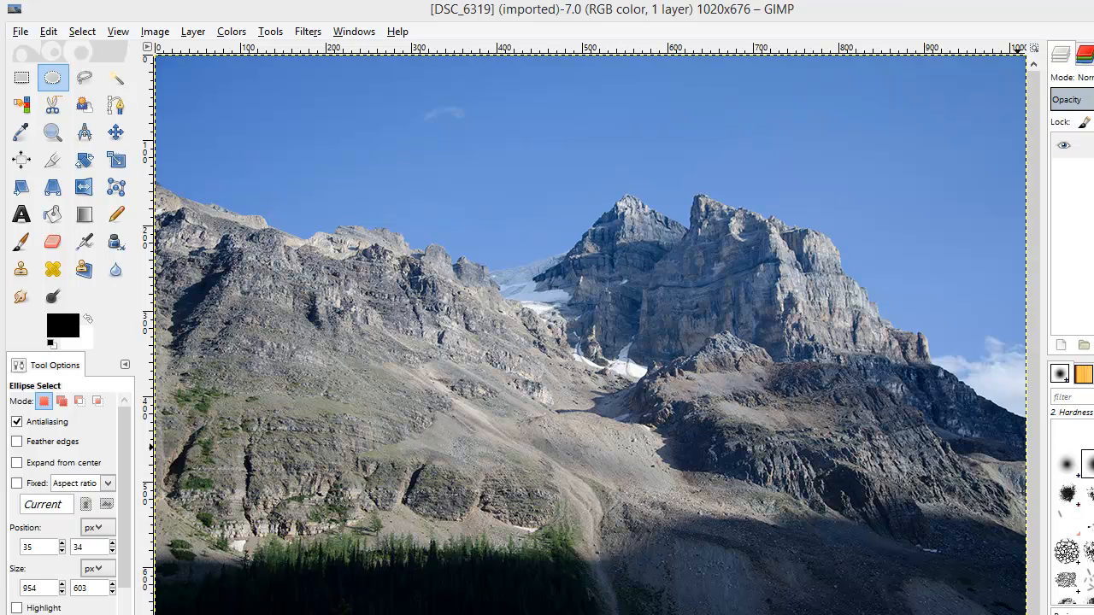
Resize the editor window to fit the screen and fit the whole mountain photo within the image view
mouse_move(1093, 614)
mouse_down()
mouse_move(1084, 608)
mouse_move(1093, 614)
mouse_up()
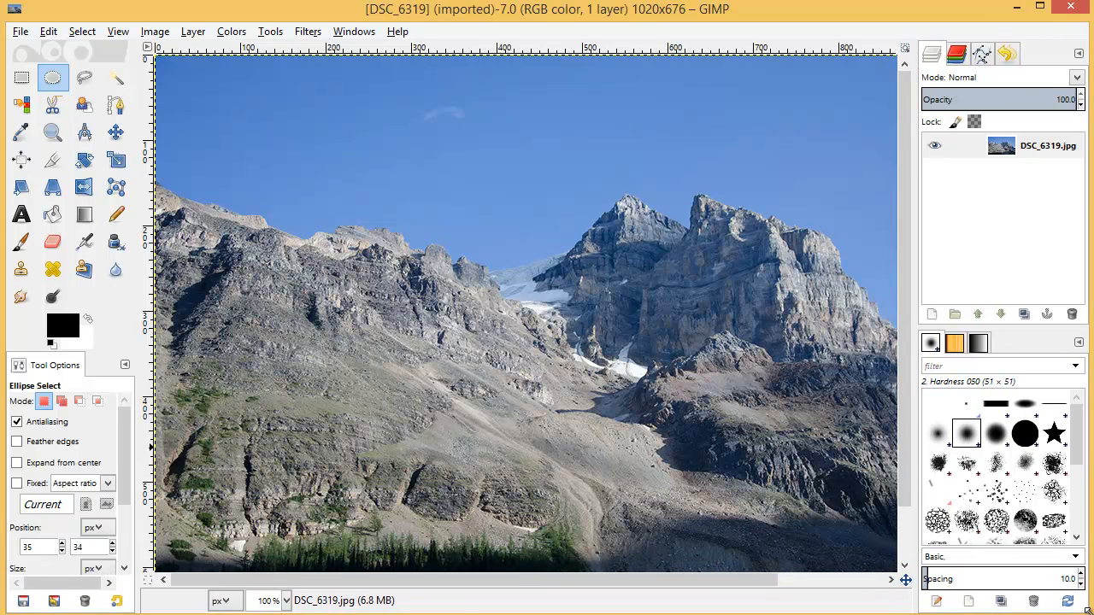
drag(598, 584, 471, 581)
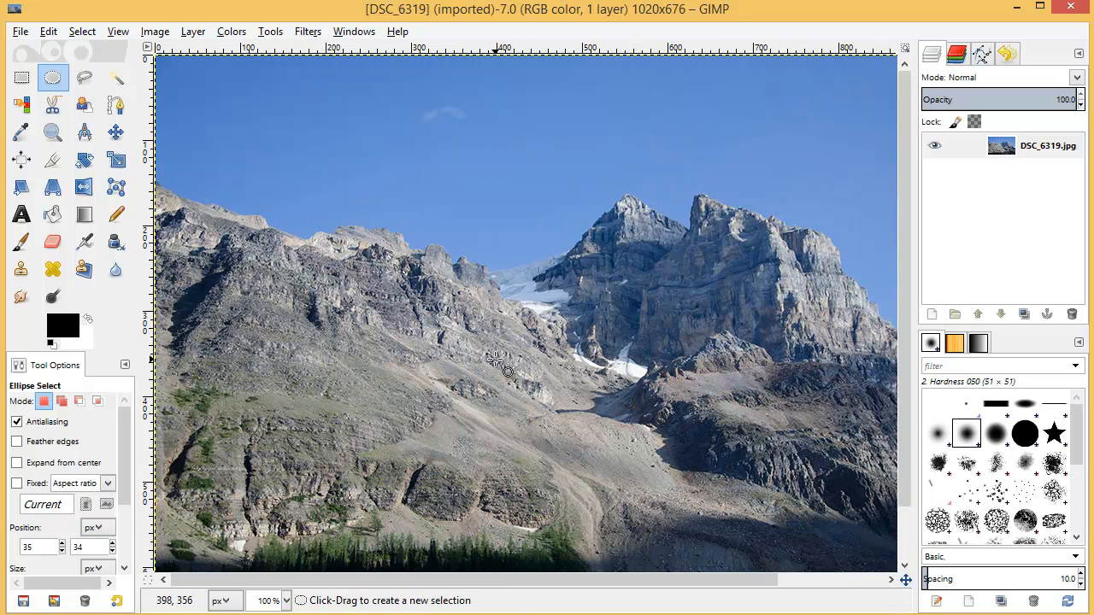
key(ctrl+shift)
key(ctrl+shift+j)
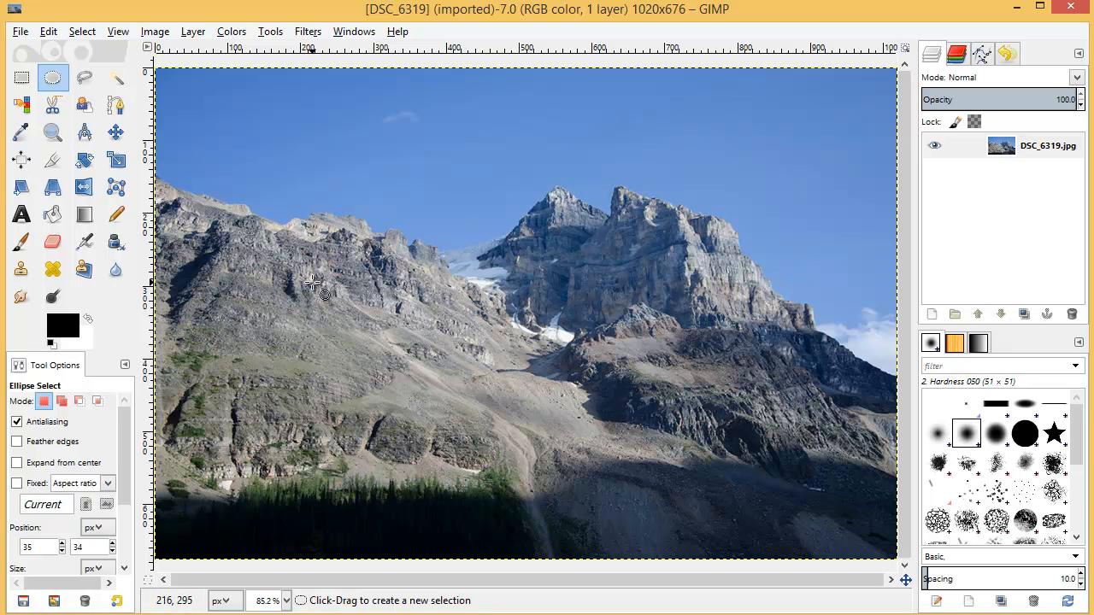
Draw a rectangular selection just inside the photo's edges, starting at about 27, 25 px, and dismiss the selection
click(21, 79)
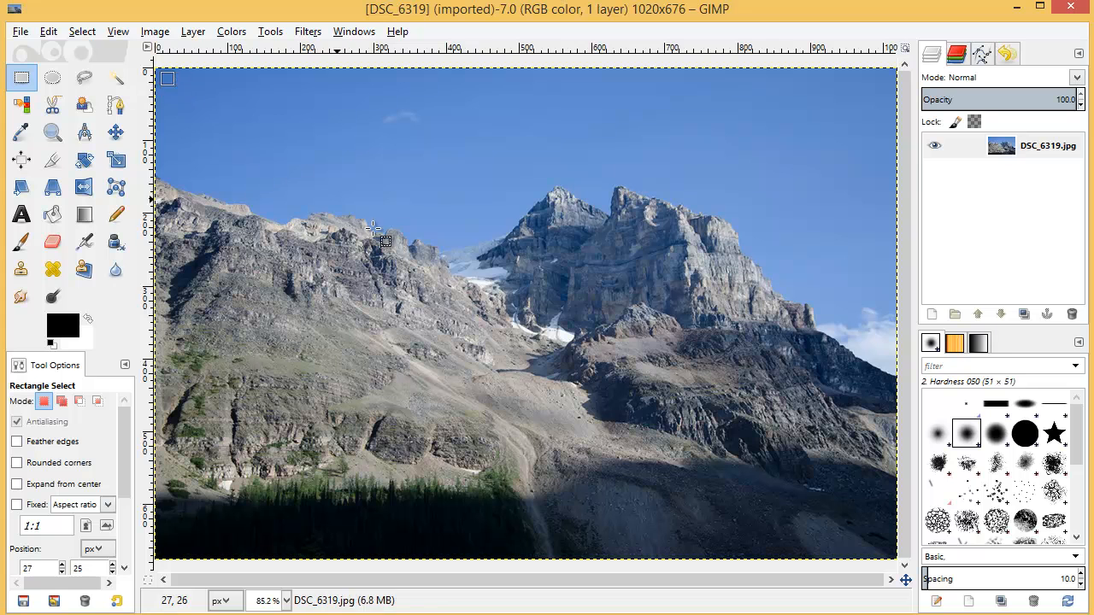
drag(174, 86, 873, 537)
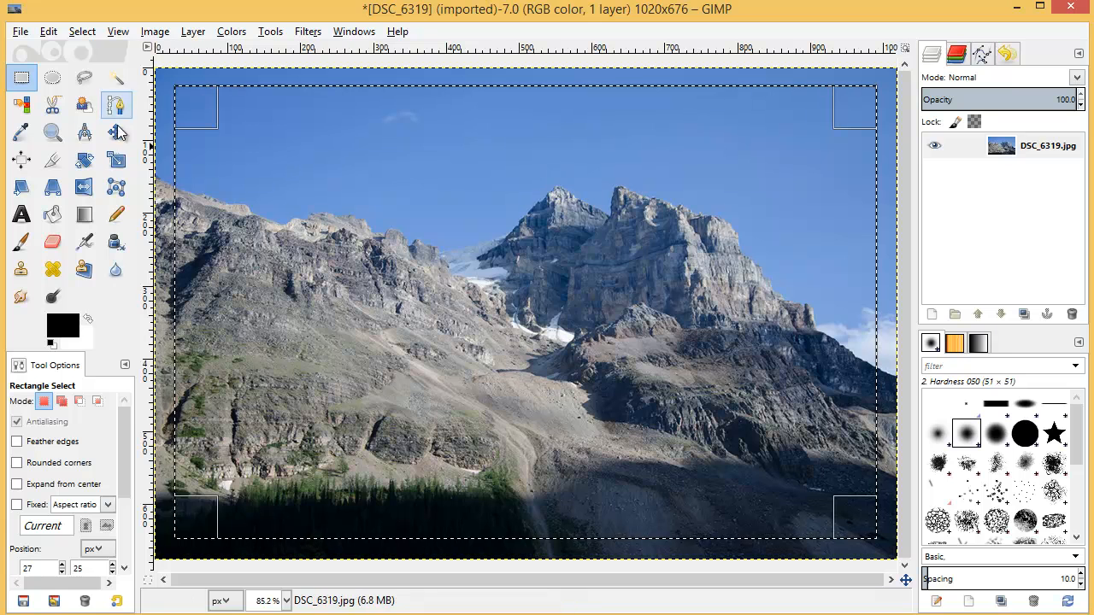
click(84, 34)
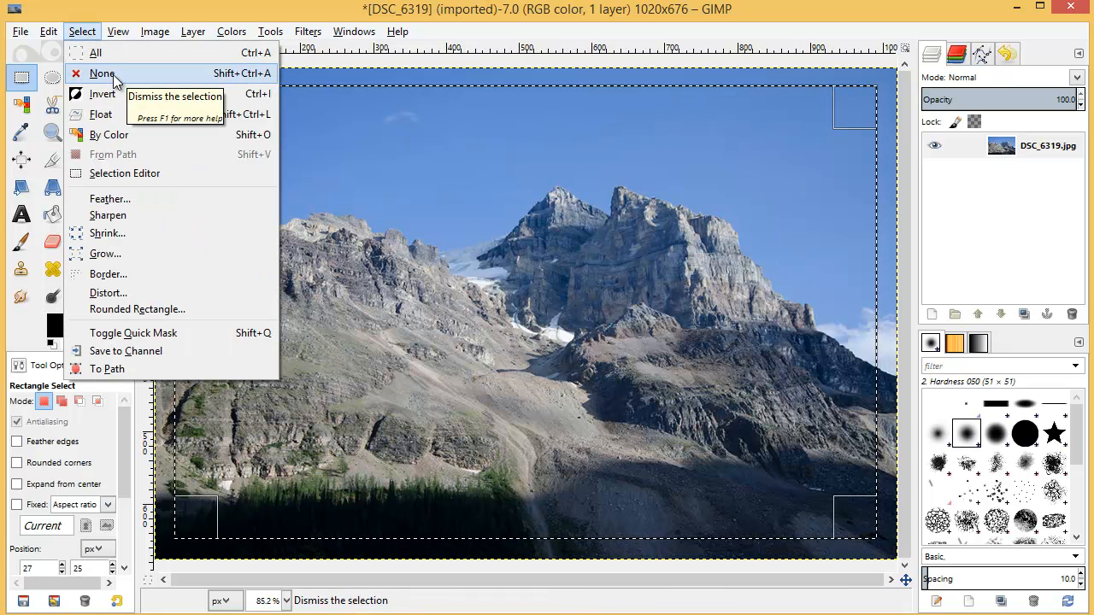
click(102, 73)
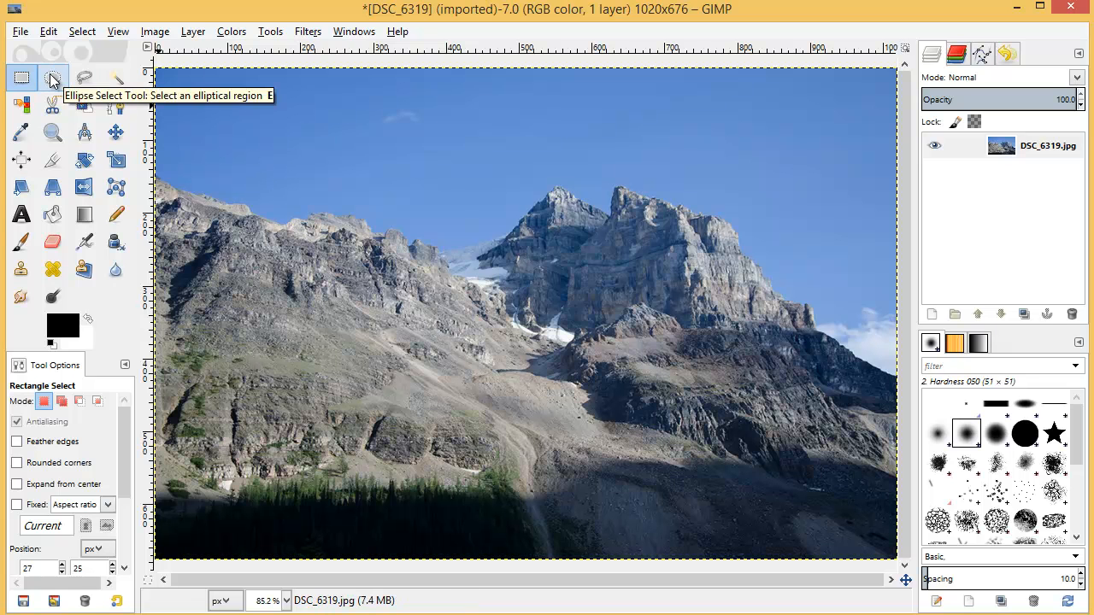
Draw a large elliptical selection across the photo with its bounds starting at about 40, 39 px, and dismiss the selection
click(52, 80)
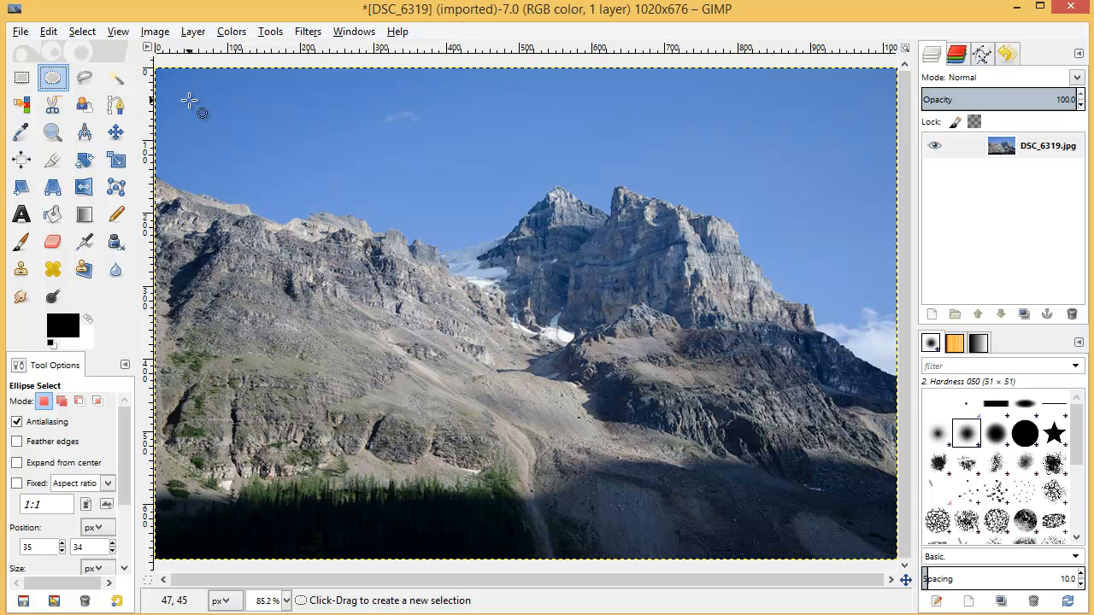
drag(185, 97, 874, 530)
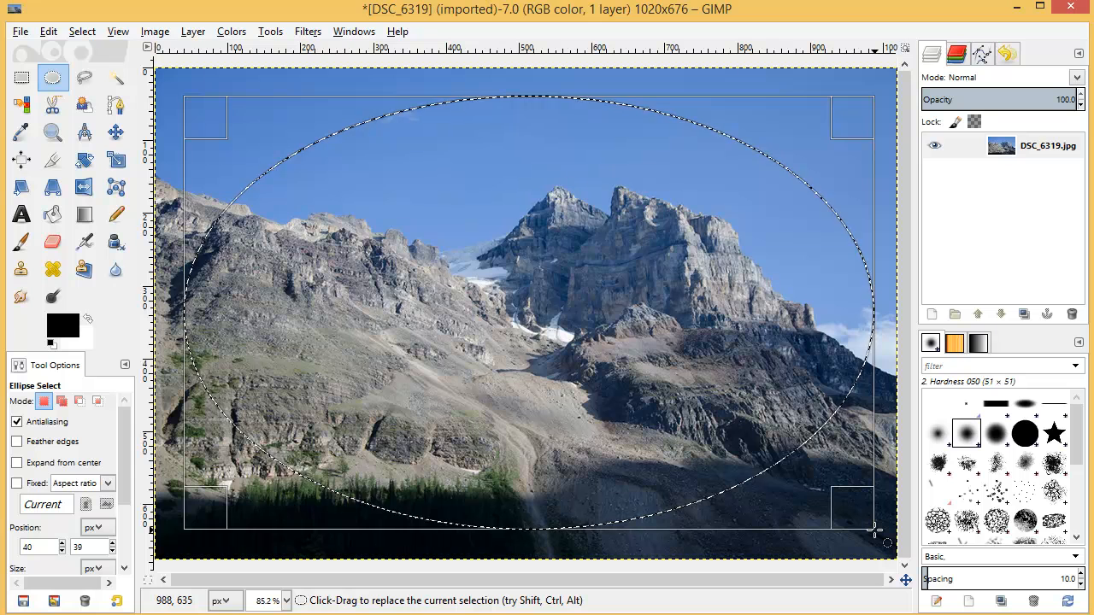
key(ctrl+shift)
key(ctrl+shift+a)
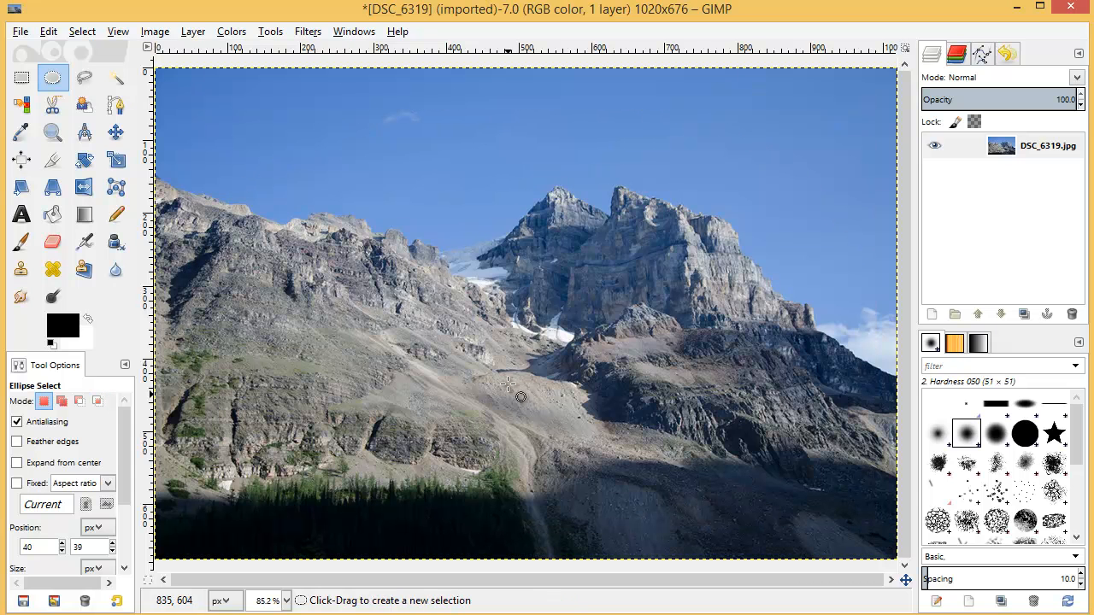
Trace the mountain skyline with Free Select and close the outline around the sky
click(86, 80)
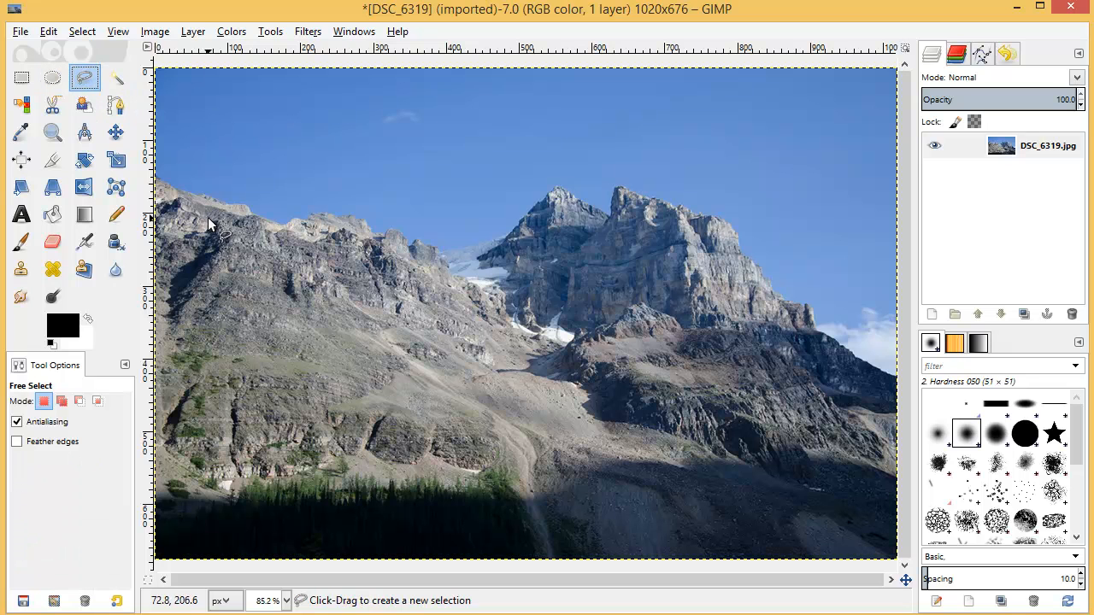
click(156, 175)
mouse_move(156, 176)
mouse_down()
mouse_move(280, 223)
mouse_move(329, 214)
mouse_move(377, 232)
mouse_move(392, 227)
mouse_move(426, 250)
mouse_move(508, 236)
mouse_move(554, 189)
mouse_move(608, 214)
mouse_move(613, 188)
mouse_move(632, 187)
mouse_move(740, 231)
mouse_move(794, 304)
mouse_move(894, 371)
mouse_move(900, 309)
mouse_up()
mouse_move(895, 233)
mouse_down()
mouse_move(902, 85)
mouse_move(885, 59)
mouse_move(166, 66)
mouse_move(151, 74)
mouse_move(156, 175)
mouse_up()
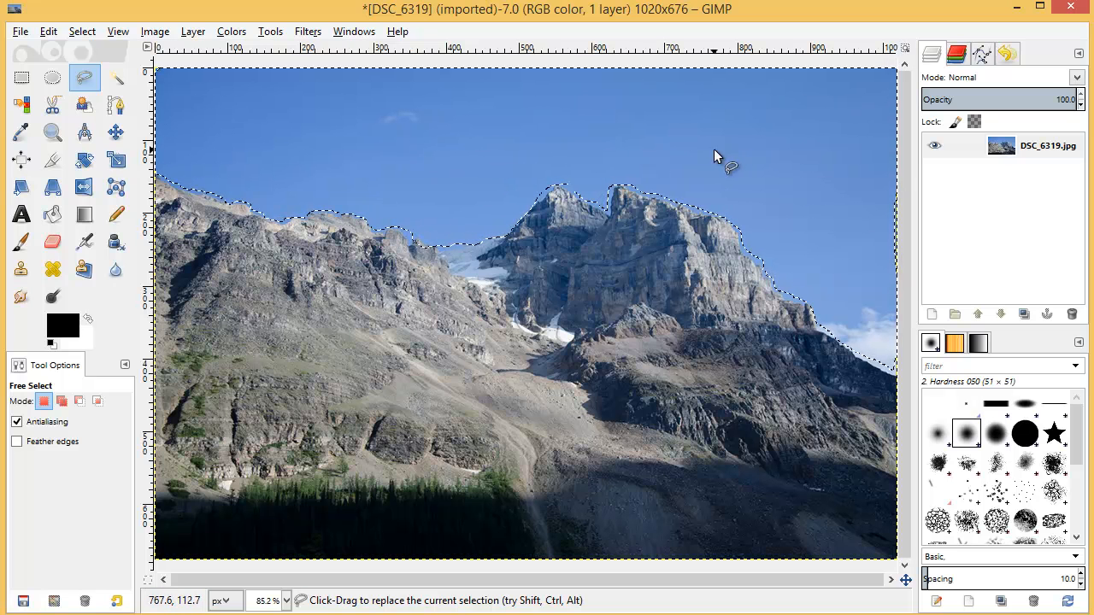
Delete the selected sky, undo the deletion and dismiss the selection
key(Delete)
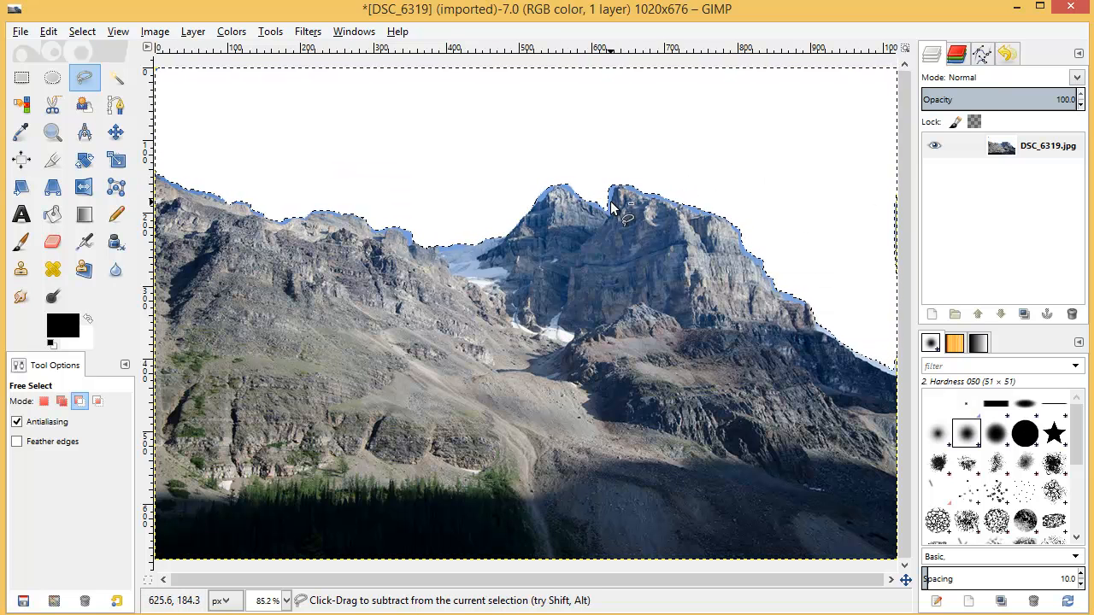
key(ctrl+z)
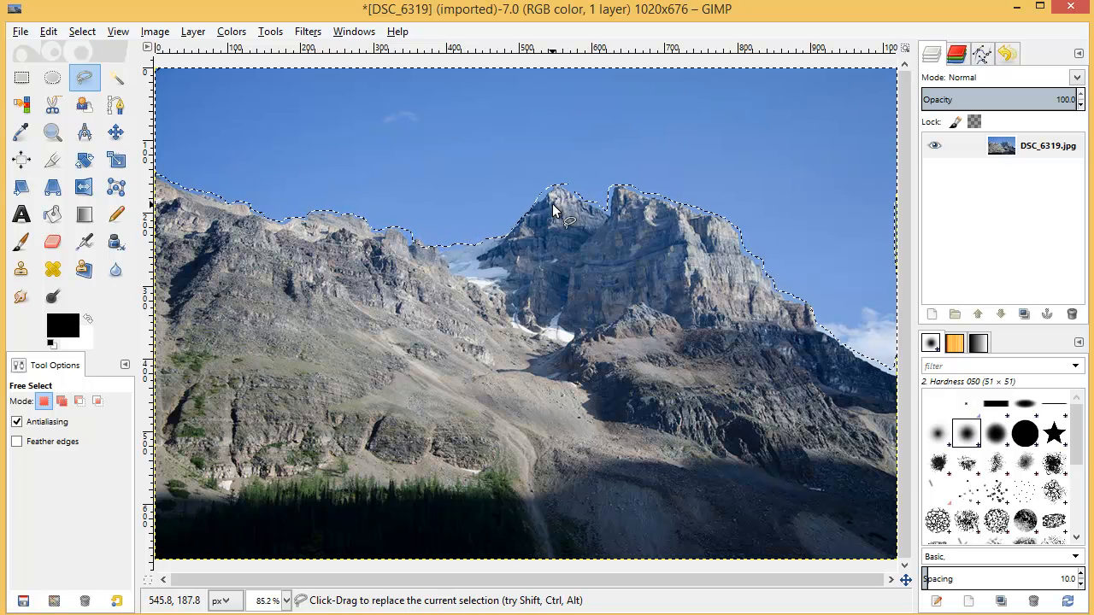
key(ctrl+shift+a)
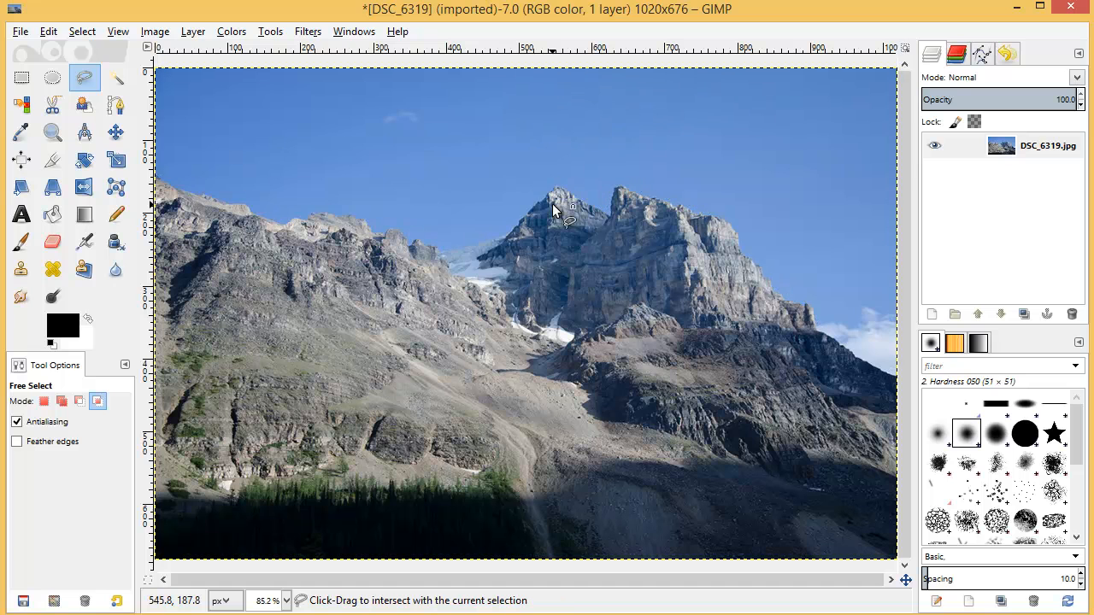
Select the blue sky with Fuzzy Select, adjusting the threshold interactively on the canvas, and dismiss the selection
click(117, 79)
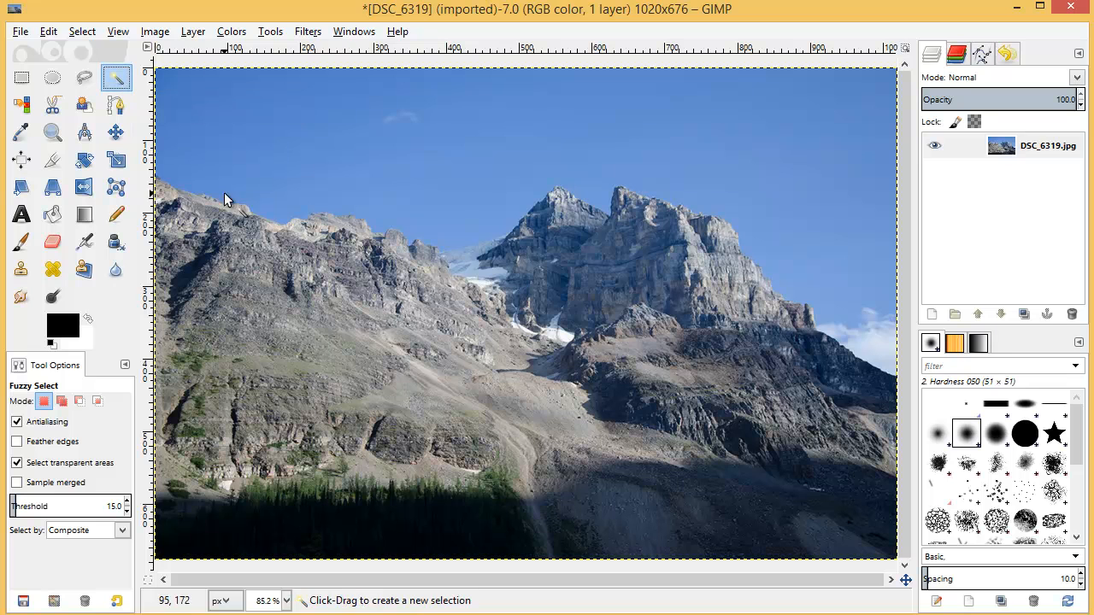
click(165, 161)
drag(165, 161, 190, 159)
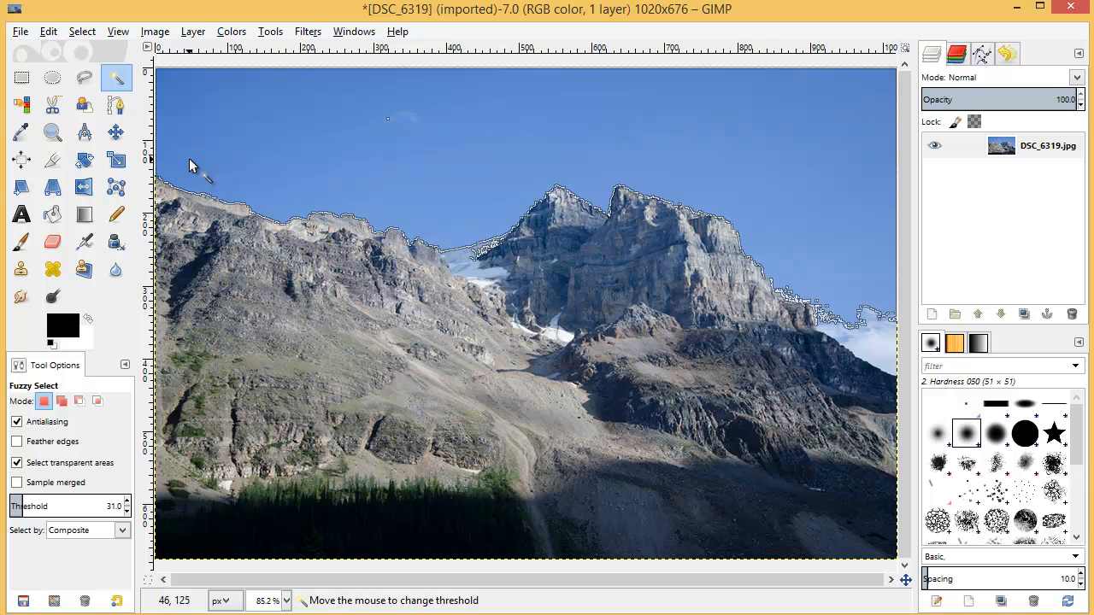
mouse_move(189, 158)
mouse_down()
mouse_move(175, 158)
mouse_move(186, 160)
mouse_up()
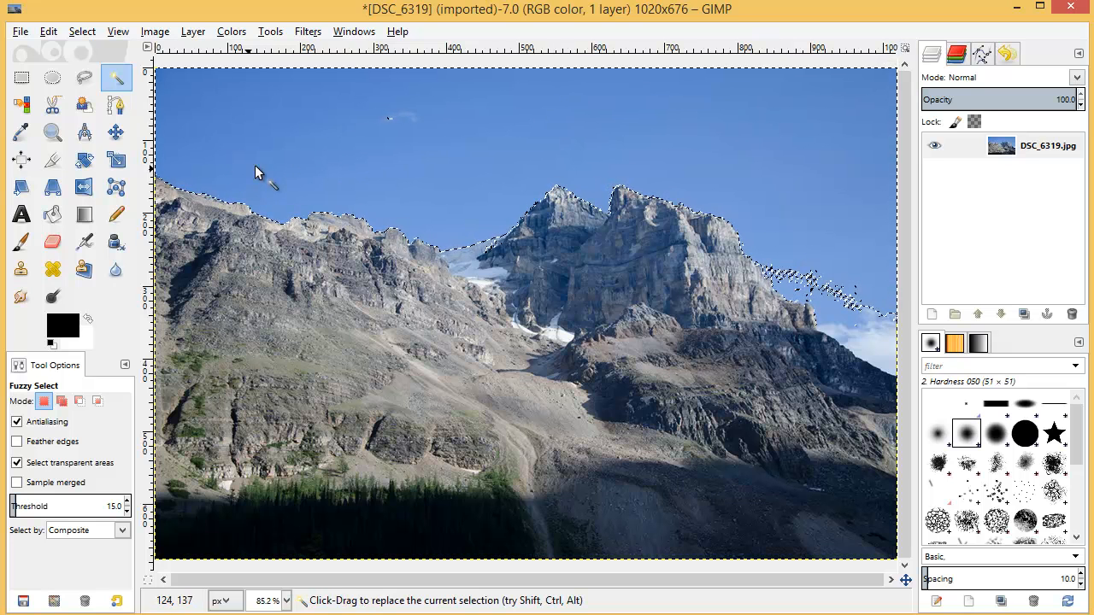
key(ctrl+shift+a)
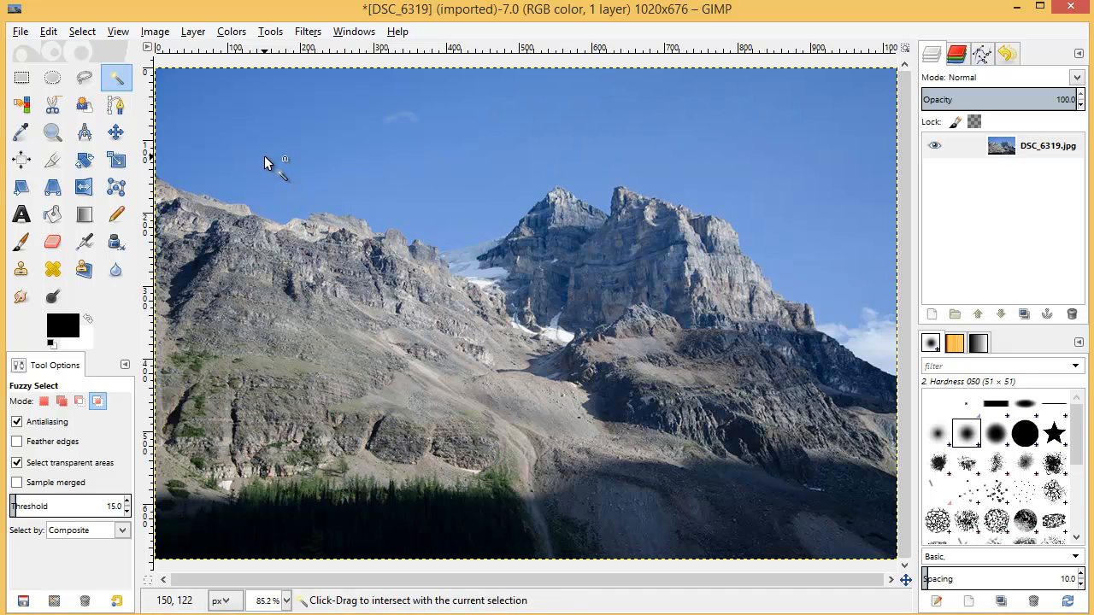
Select the sky by color, add the lighter blue near the skyline to the selection, and dismiss the selection
click(23, 105)
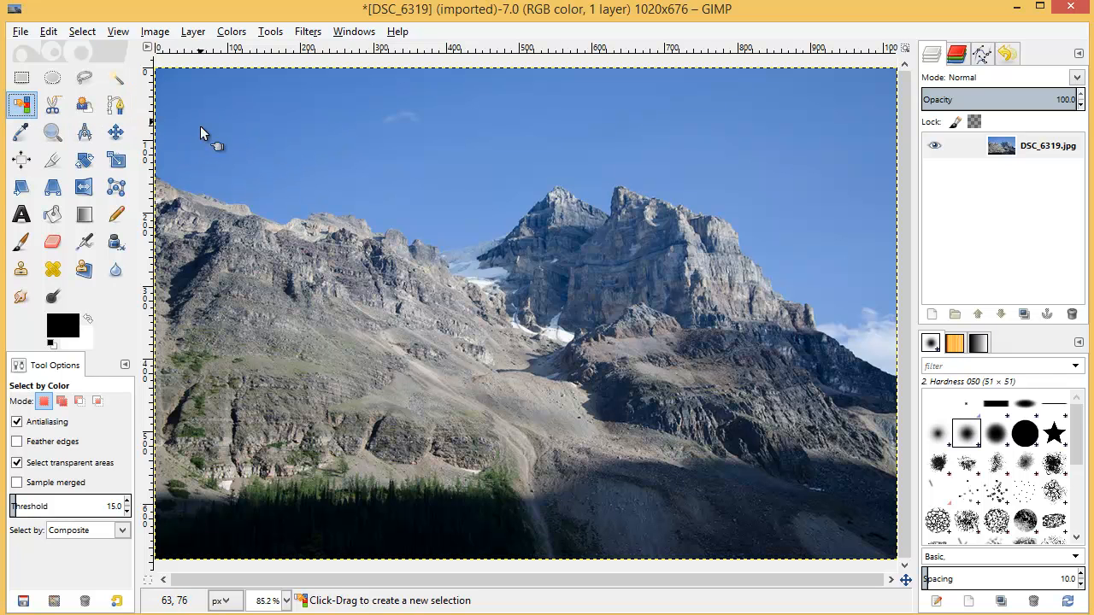
click(216, 142)
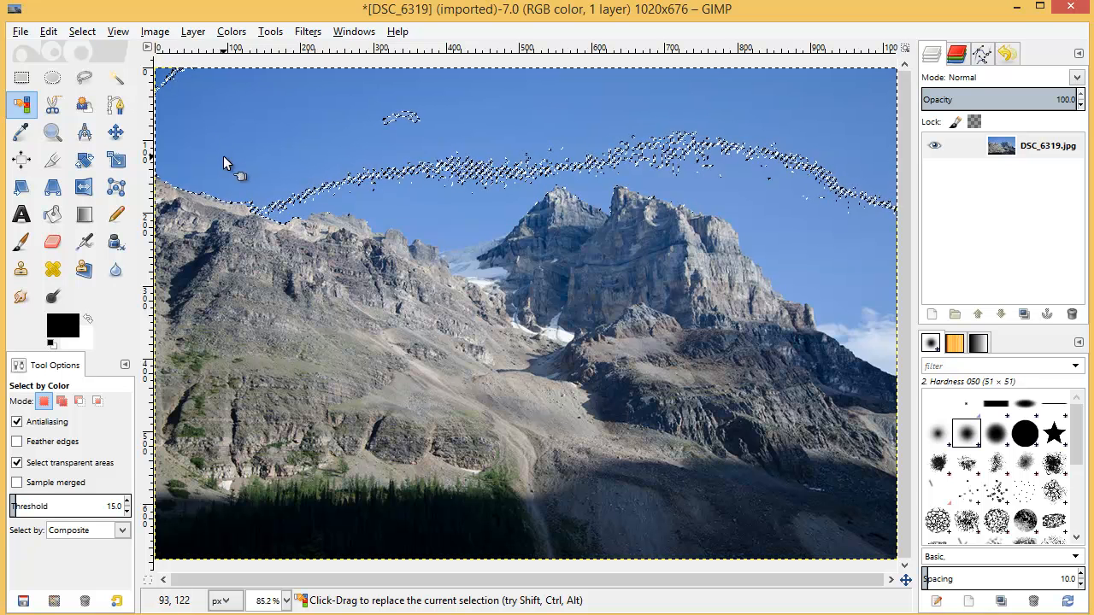
key(ctrl)
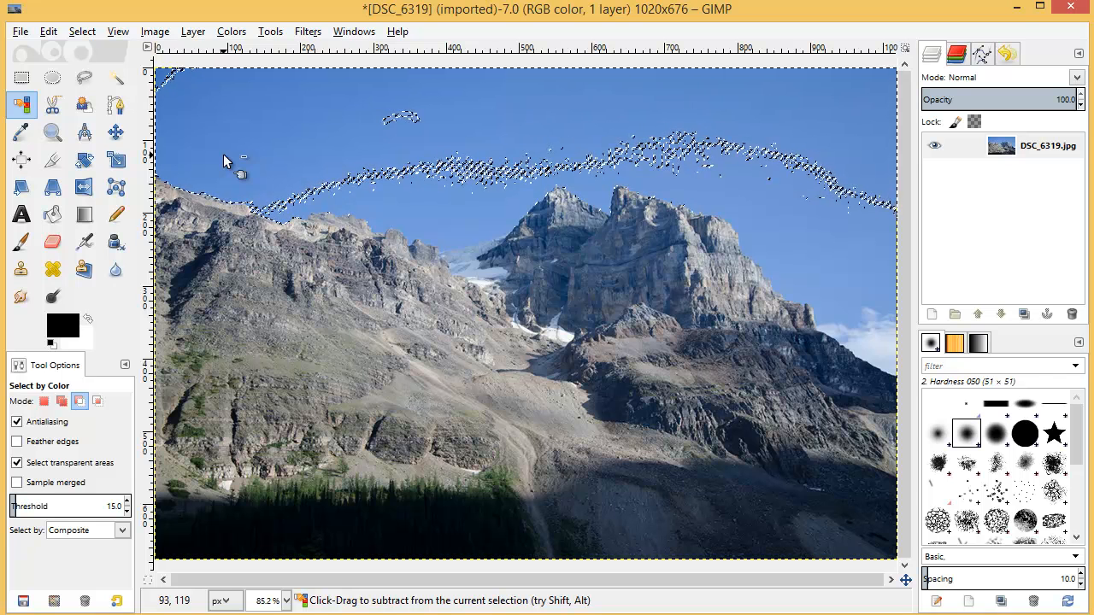
key(shift)
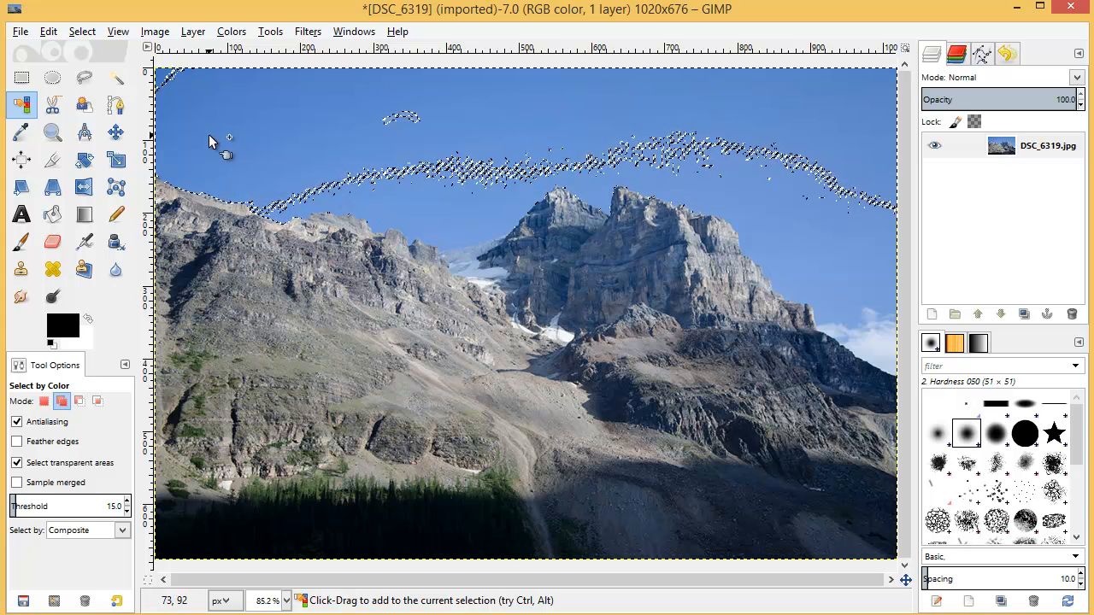
key(shift)
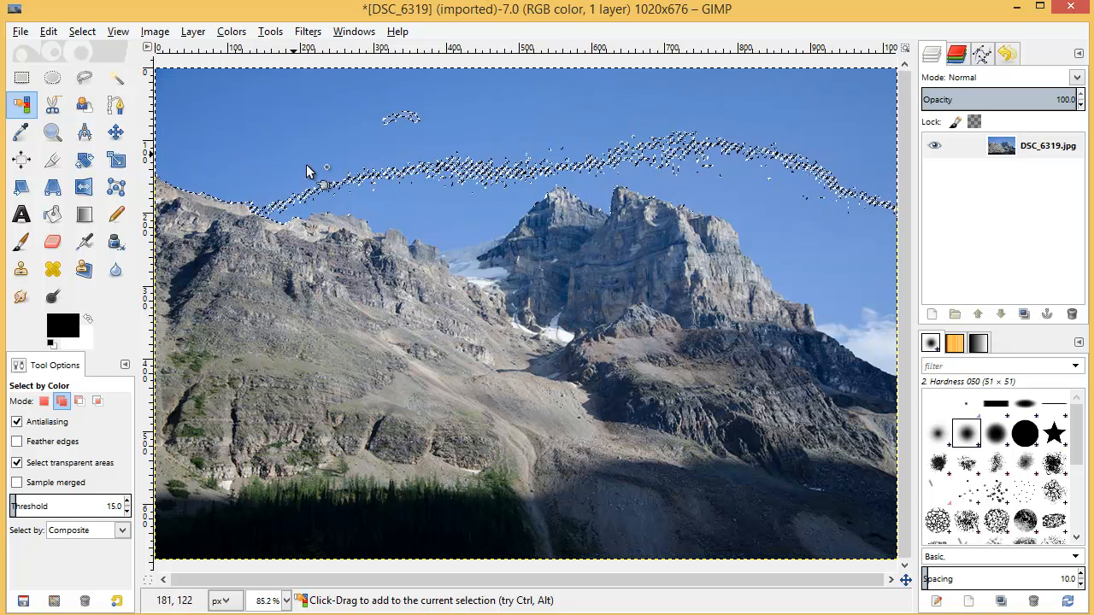
shift+click(439, 211)
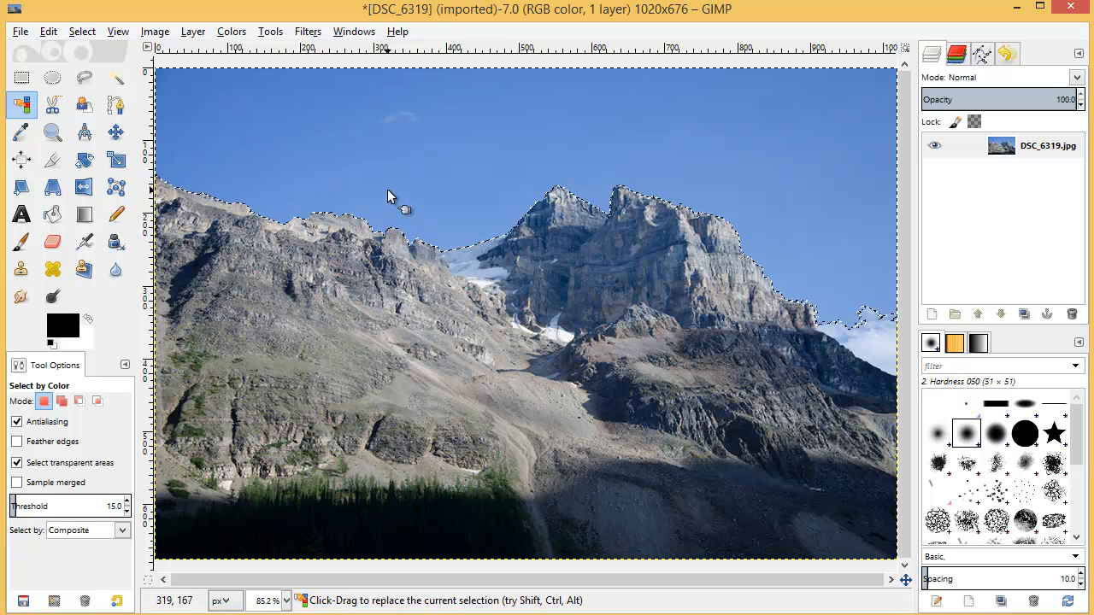
key(ctrl+shift+a)
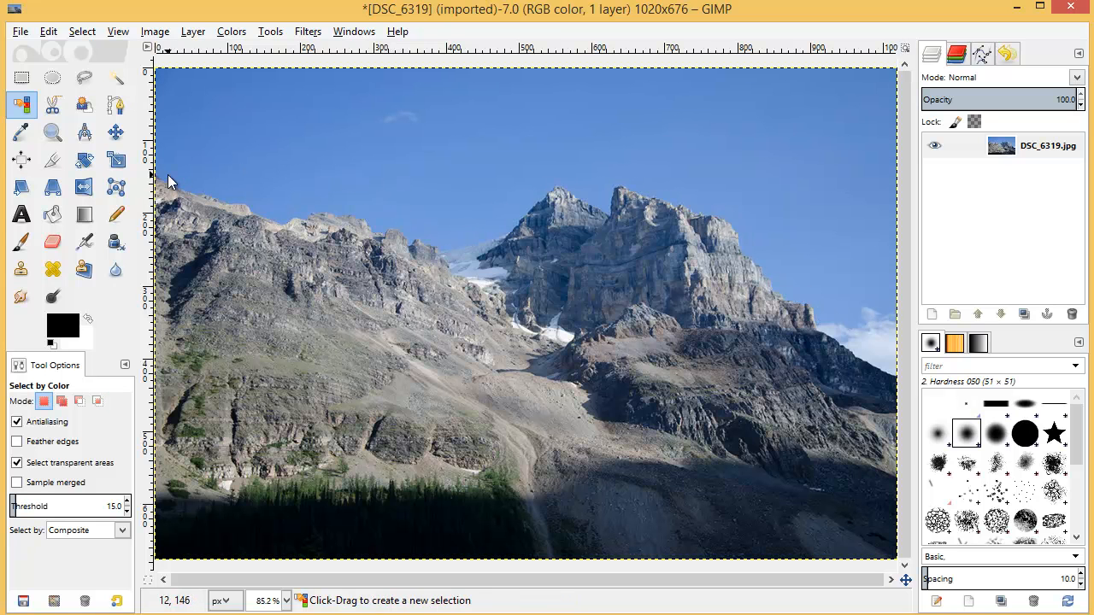
Place Scissors selection points along the left ridge's skyline, from the photo's left edge to the snowfield
click(53, 103)
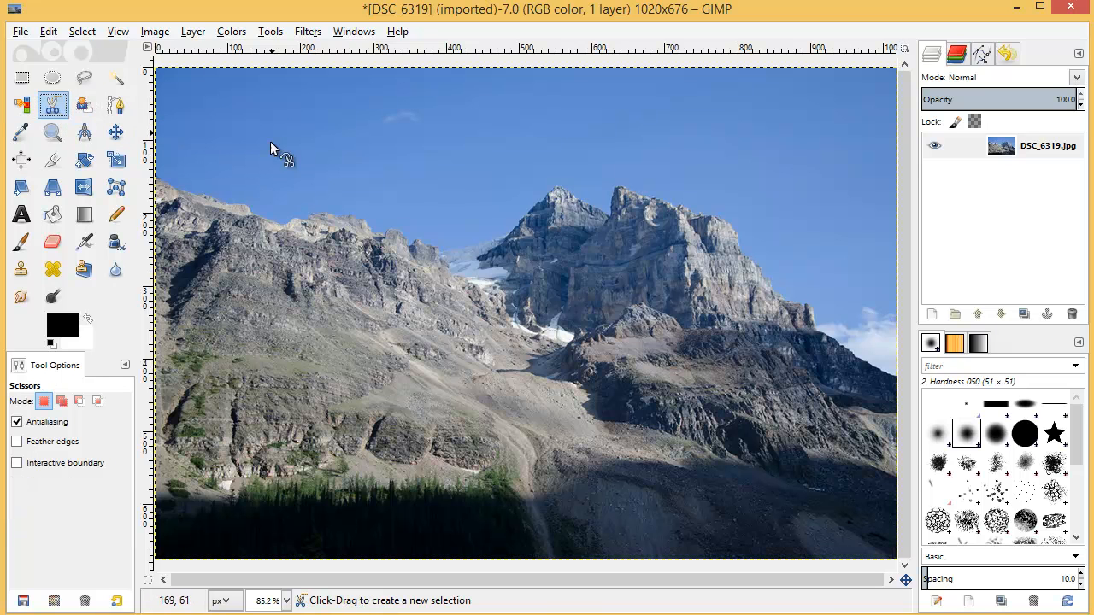
click(157, 179)
click(183, 190)
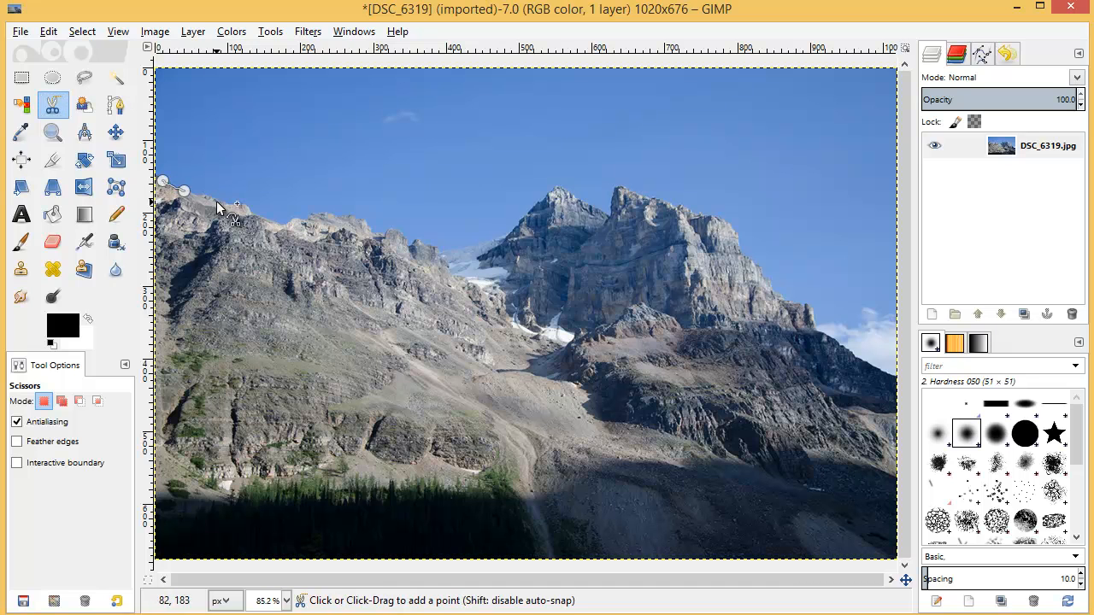
click(204, 193)
click(232, 203)
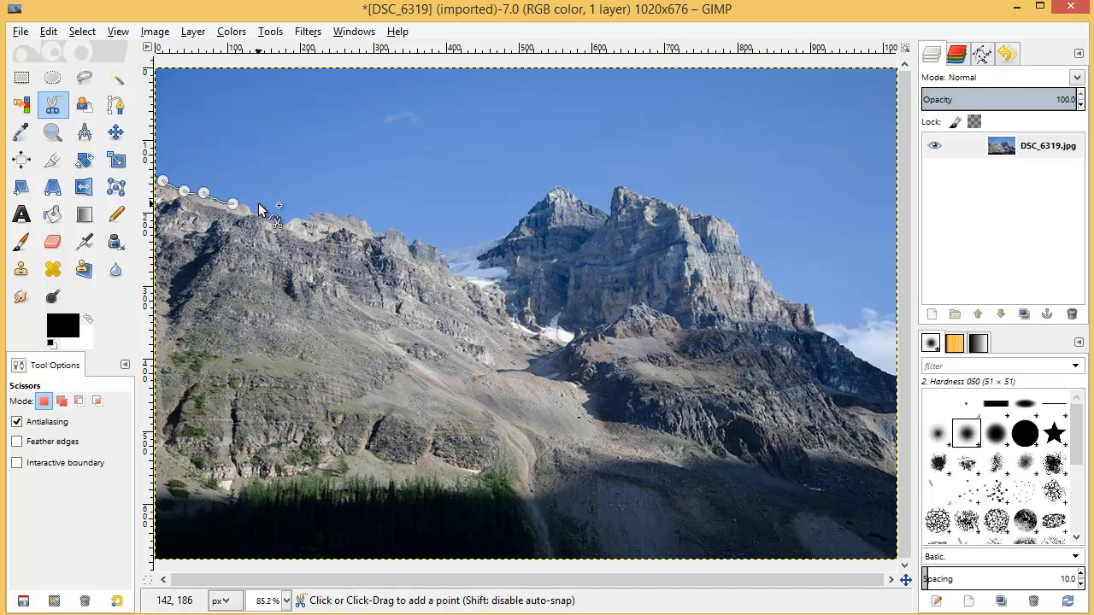
click(248, 208)
click(267, 219)
click(295, 220)
click(325, 214)
click(362, 218)
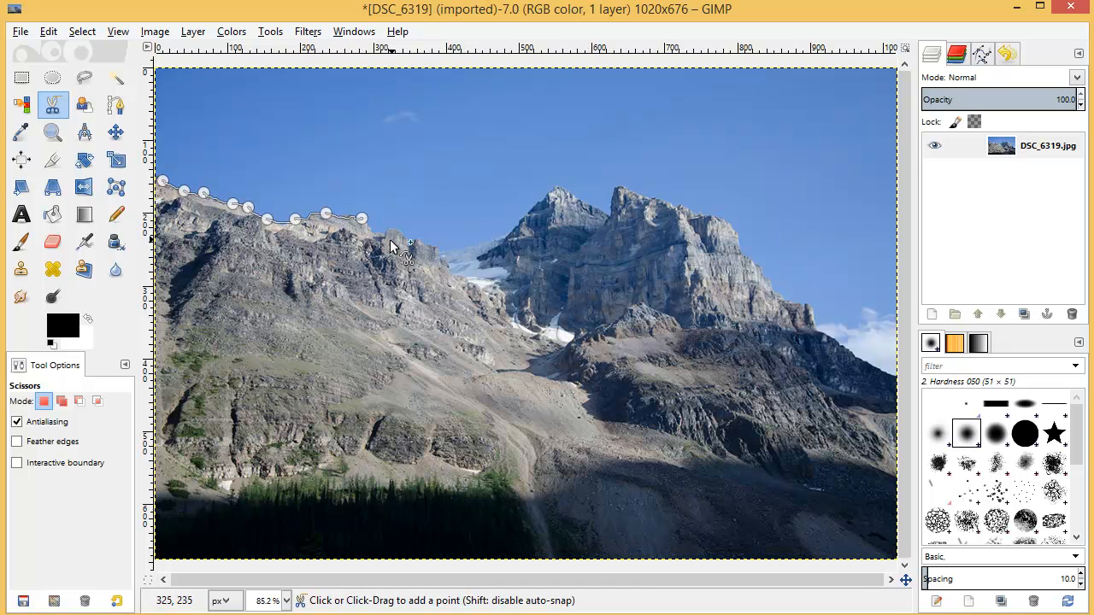
click(381, 234)
click(401, 234)
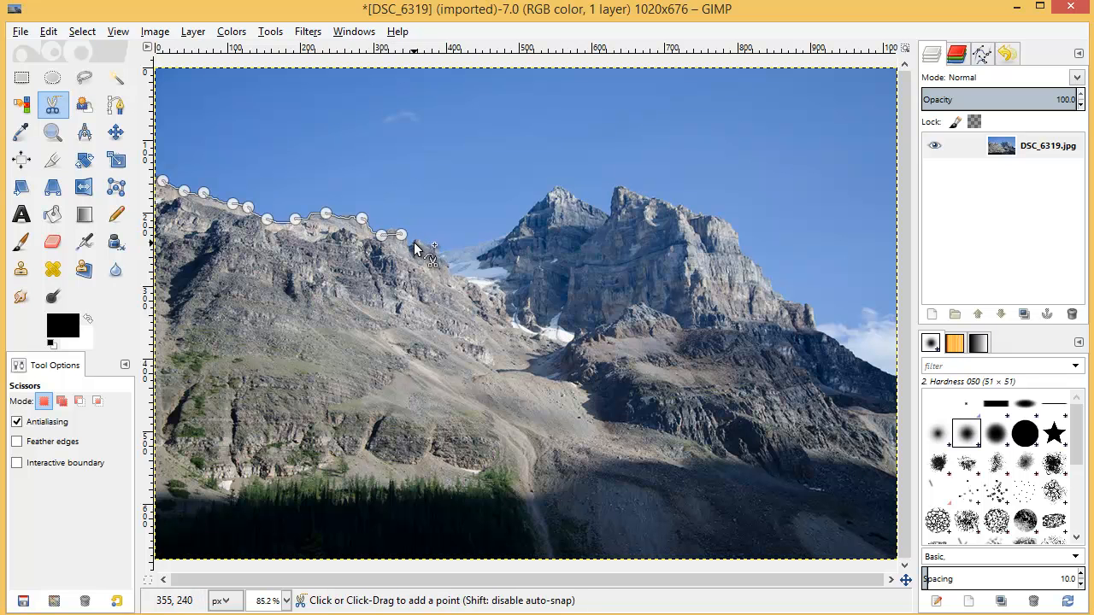
click(418, 237)
click(439, 248)
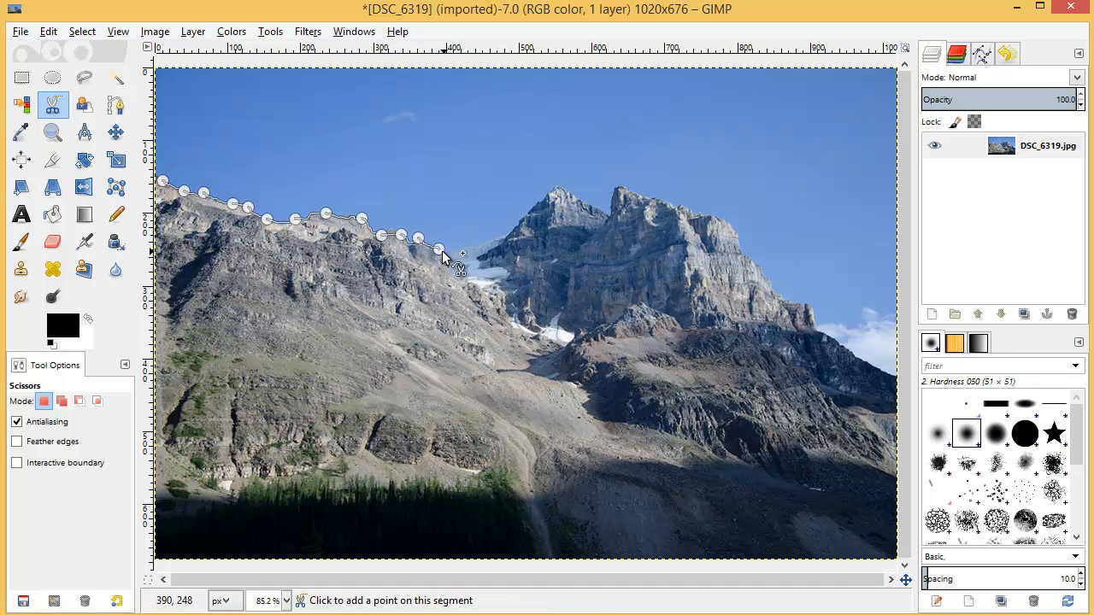
Continue the Scissors points along the skyline from the snowfield over both rocky peaks and down the right slope to the photo's right edge
click(509, 231)
click(556, 186)
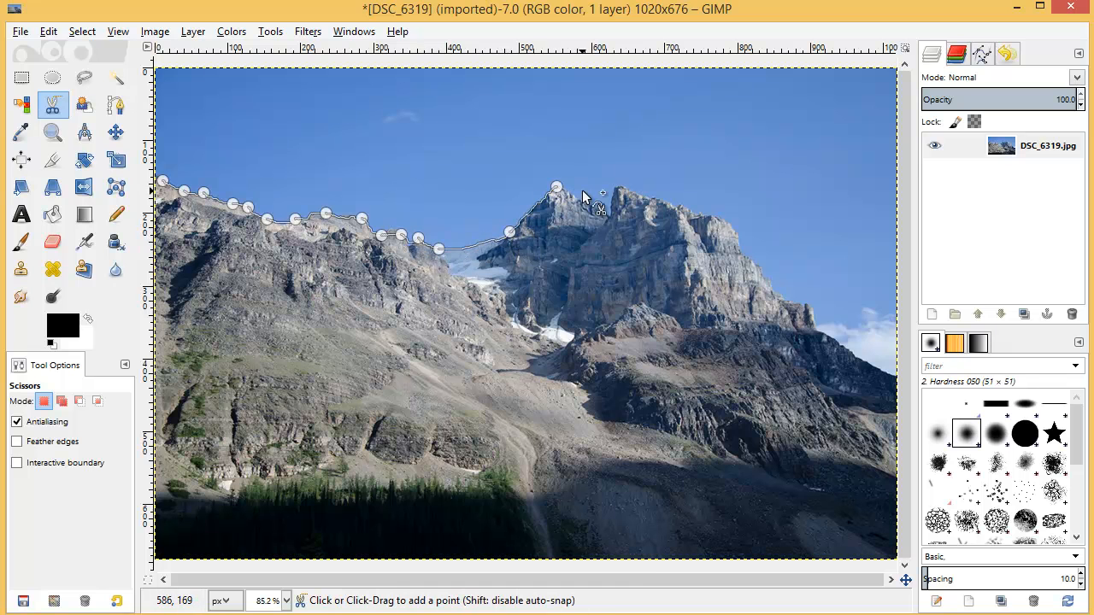
click(607, 214)
click(615, 185)
click(676, 204)
click(723, 218)
click(758, 265)
click(787, 301)
click(811, 307)
click(833, 339)
click(867, 363)
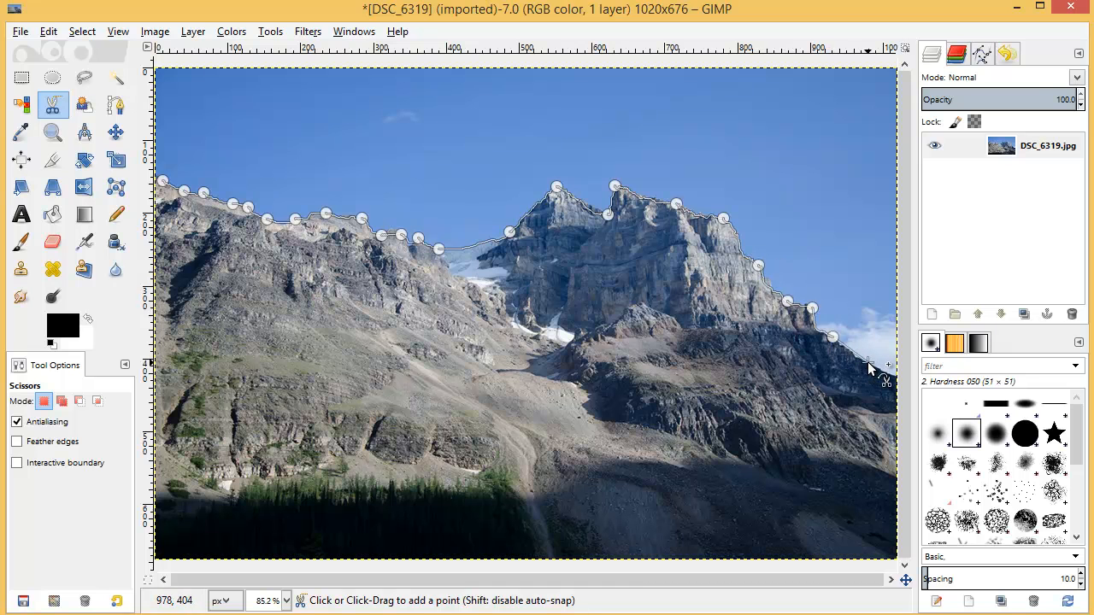
click(895, 374)
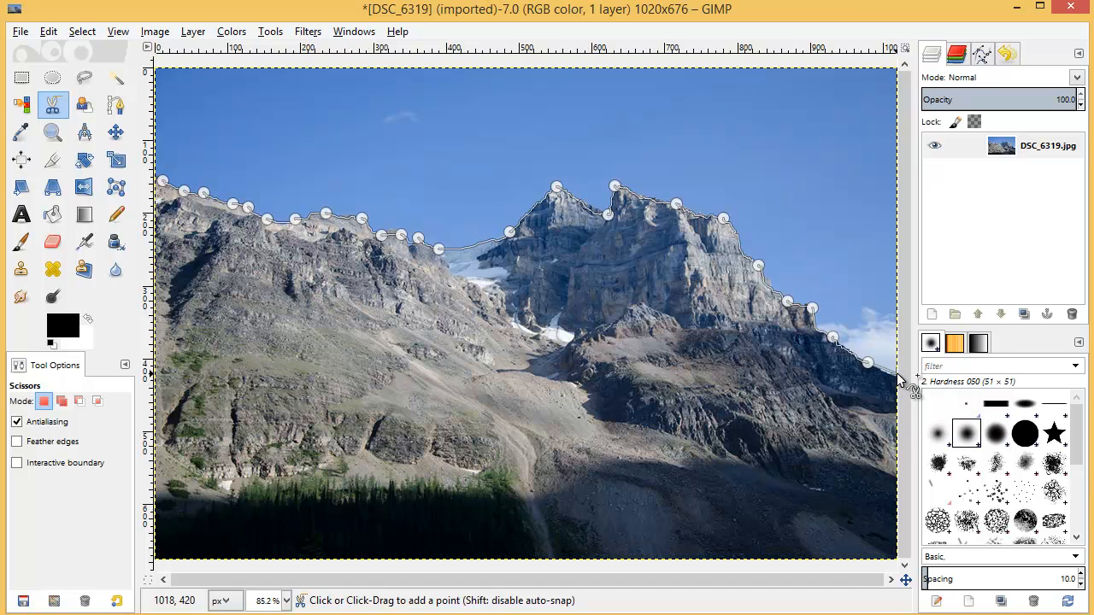
Close the Scissors outline around the sky through the photo's two upper corners and convert it to a selection
click(896, 68)
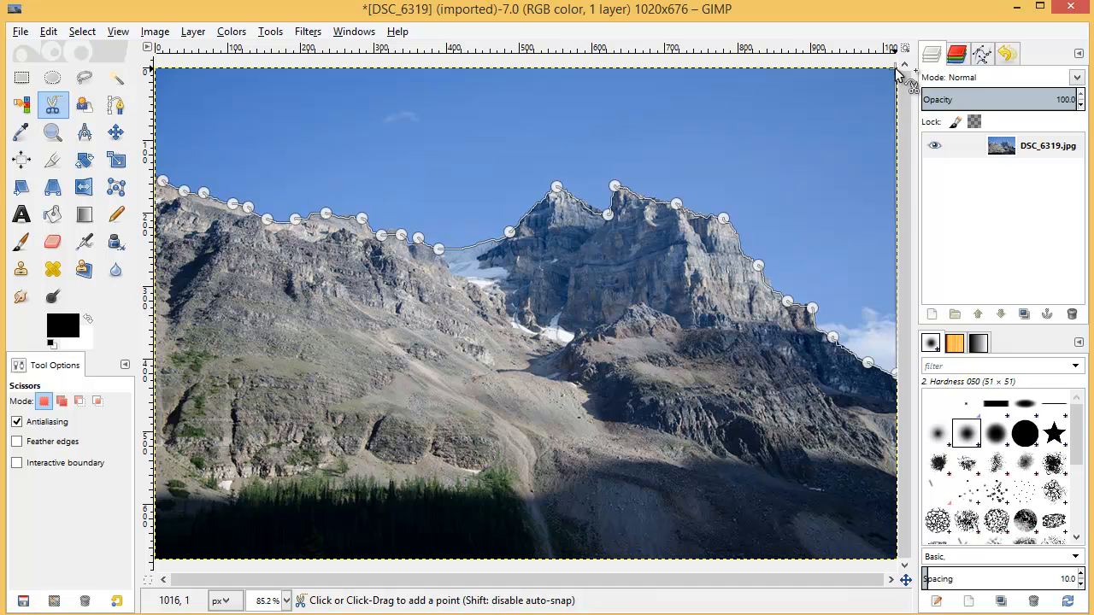
click(157, 71)
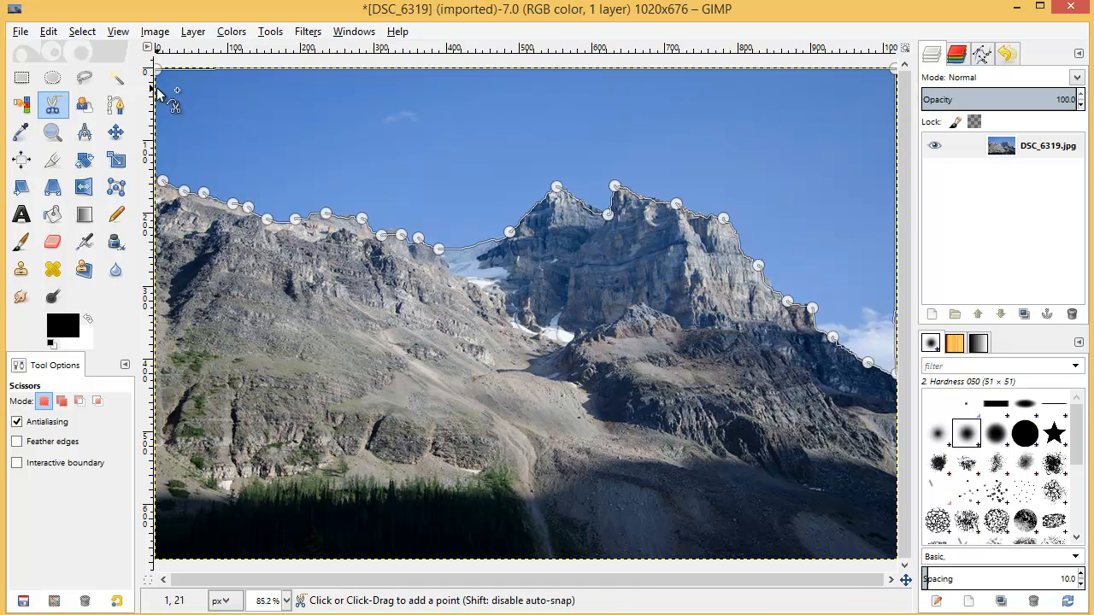
click(159, 180)
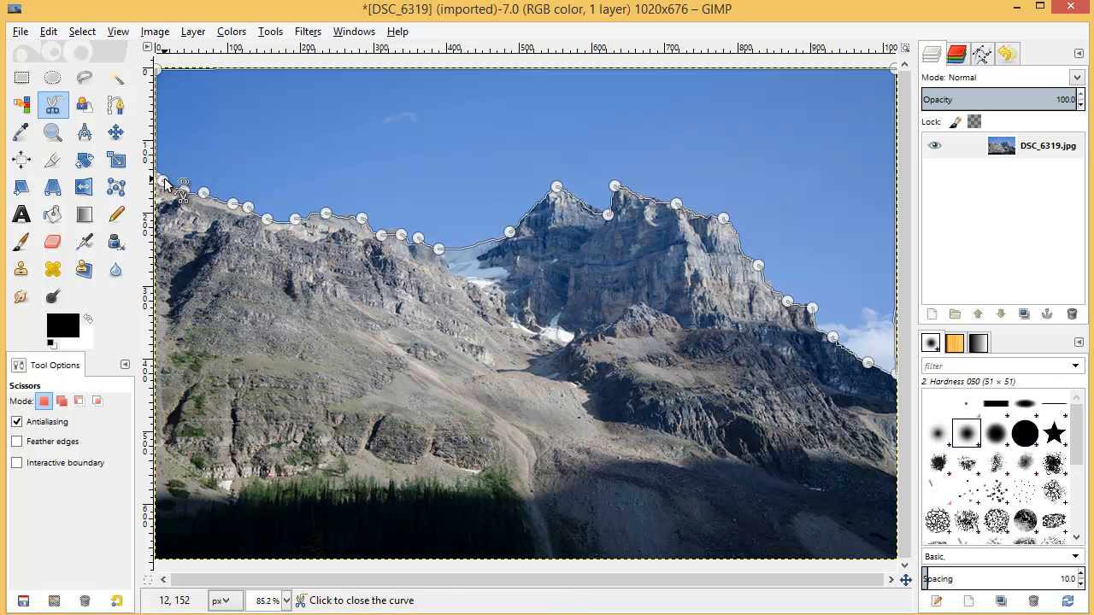
click(162, 184)
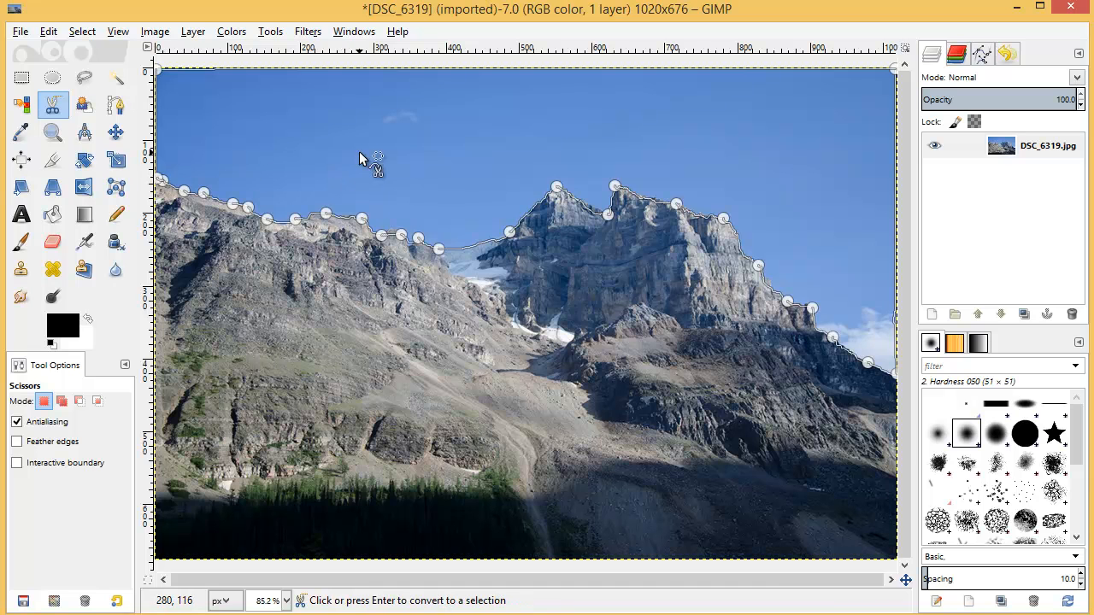
click(471, 146)
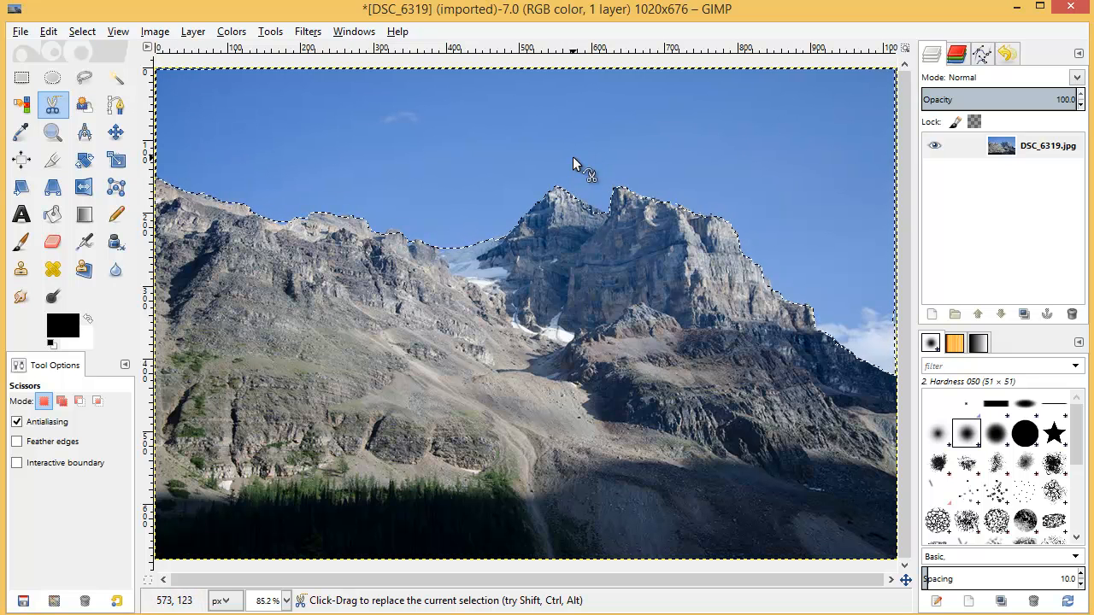
Clear the sky inside the Scissors selection, undo the clearing and dismiss the selection
key(Delete)
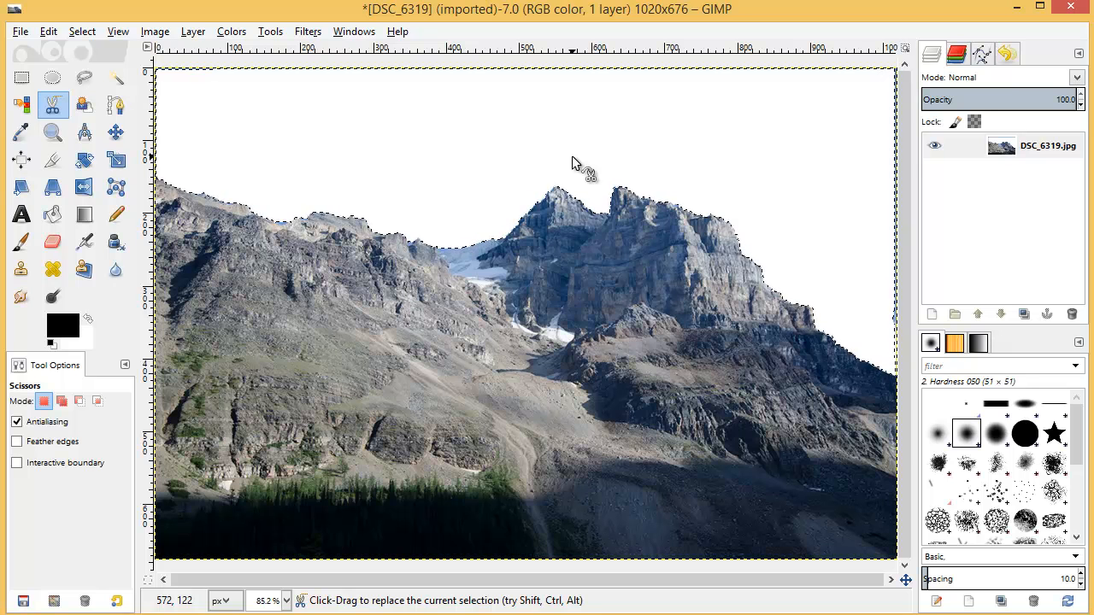
key(ctrl+z)
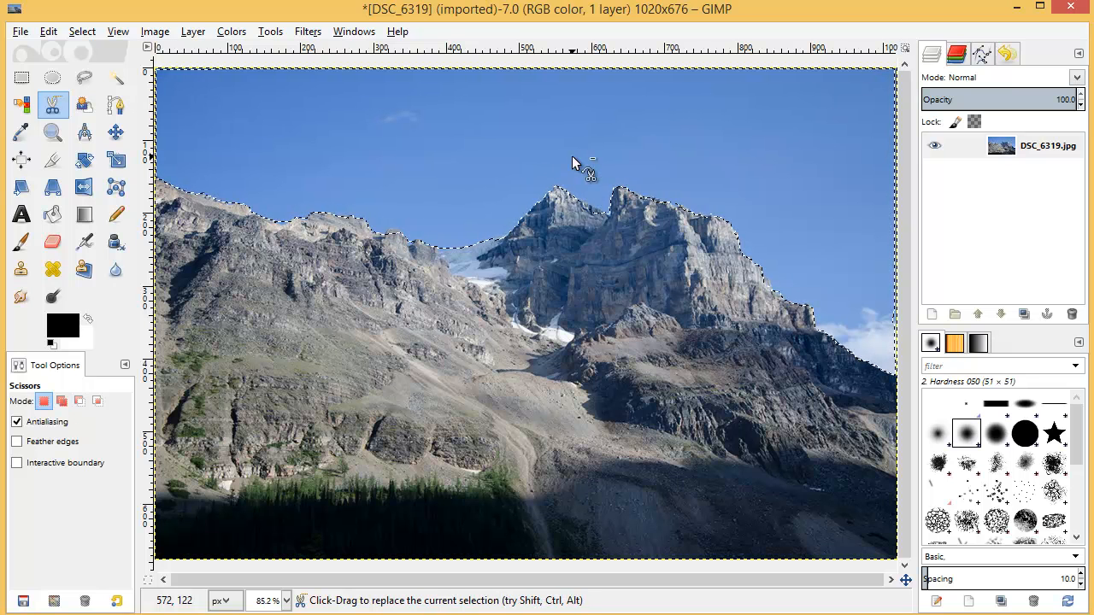
key(ctrl+shift)
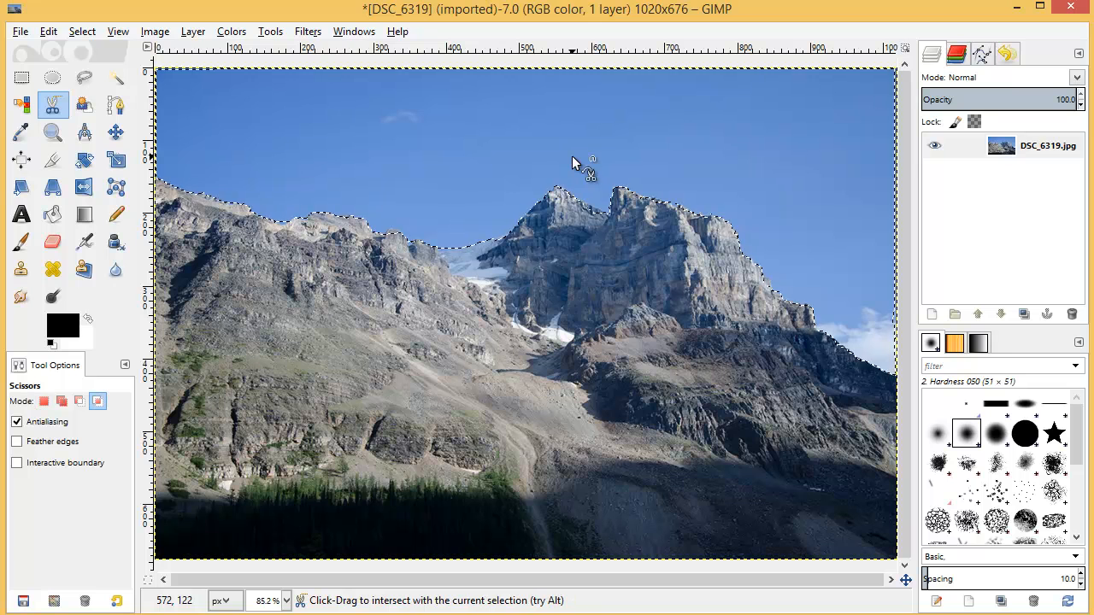
key(ctrl+shift+a)
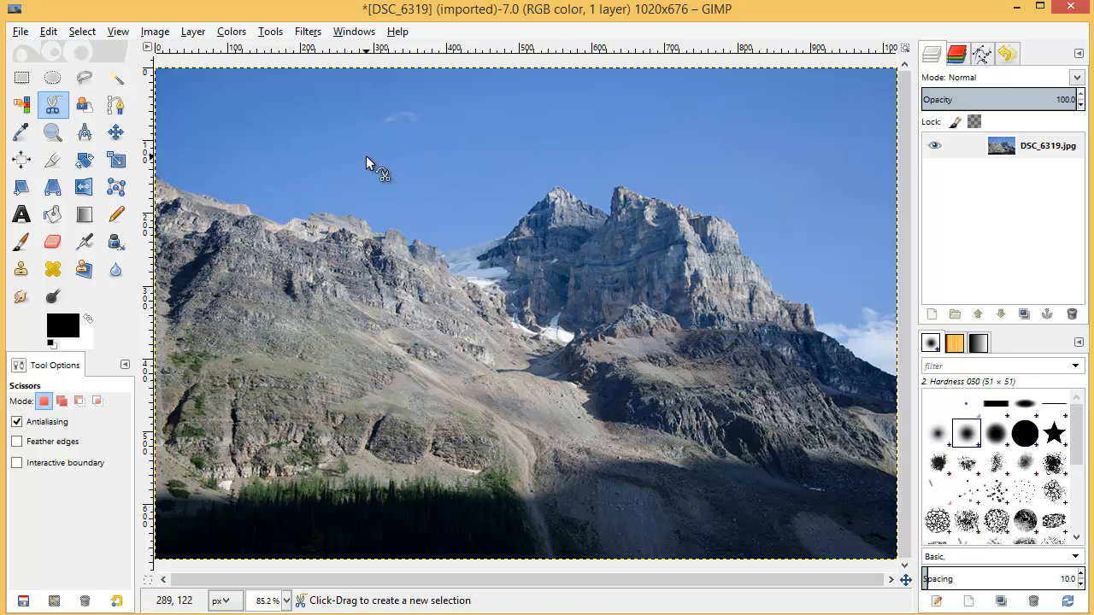
Try the temporary subtract and add modes of the Scissors tool over the photo
key(ctrl)
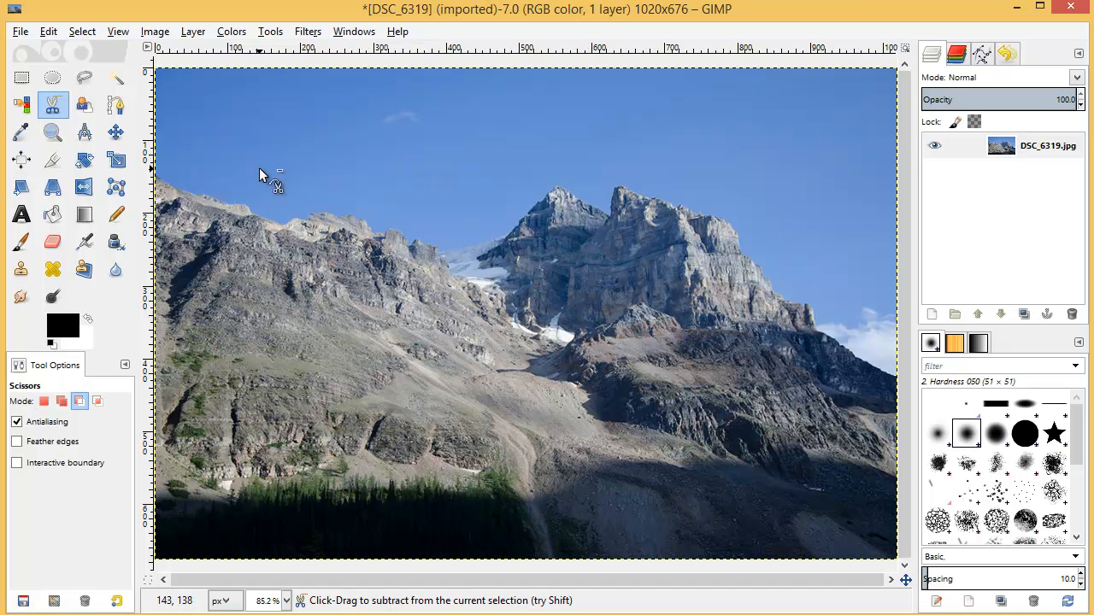
key(ctrl)
key(shift)
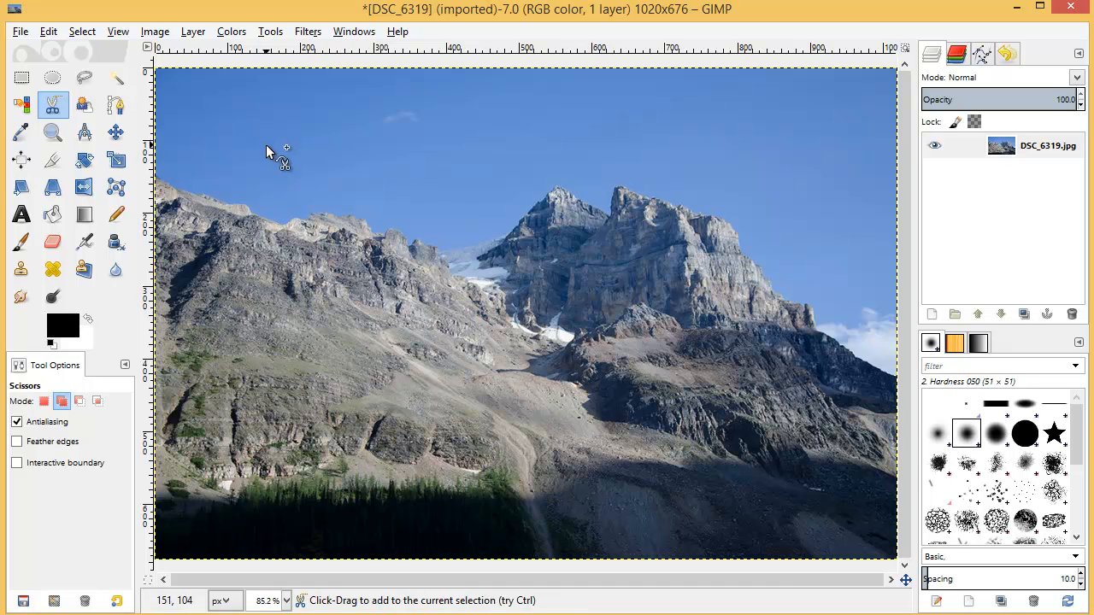
key(ctrl)
key(shift)
key(ctrl)
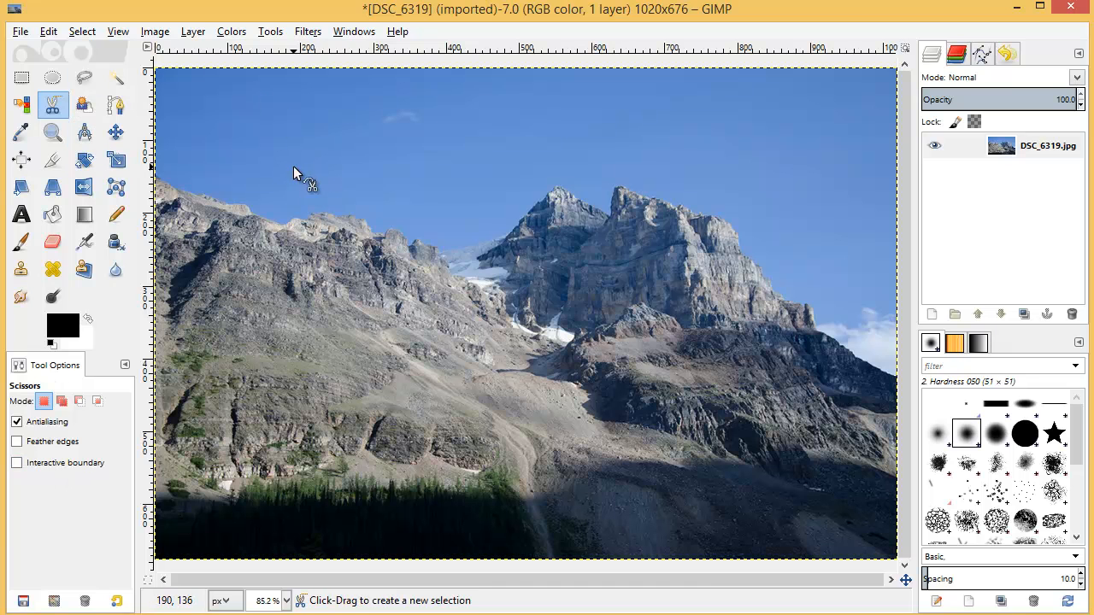
Activate the Foreground Select tool and close the mountain photo without saving its changes
click(82, 110)
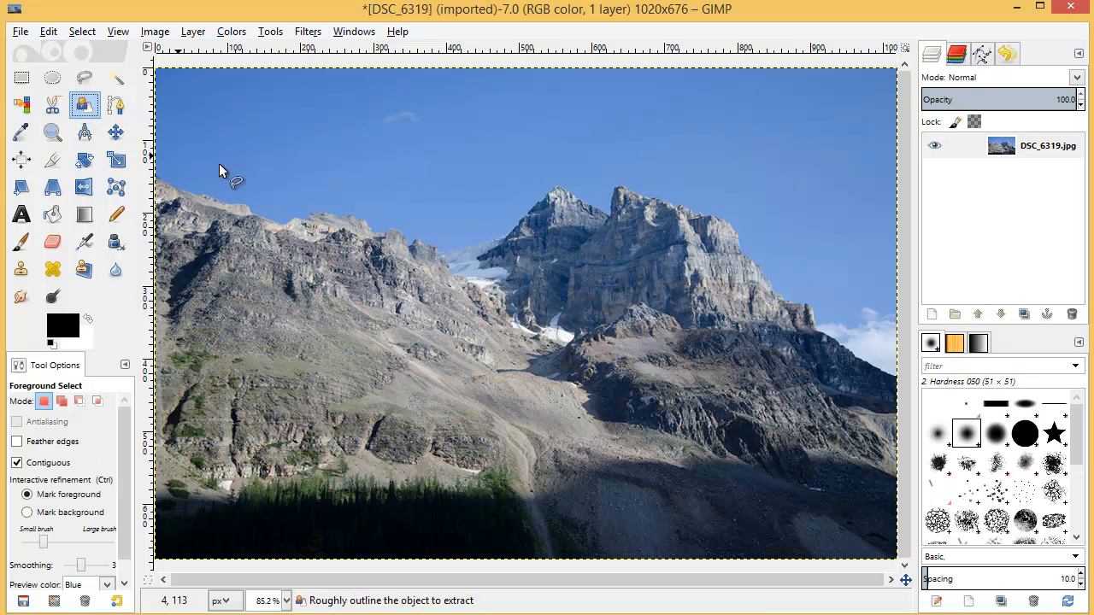
click(20, 31)
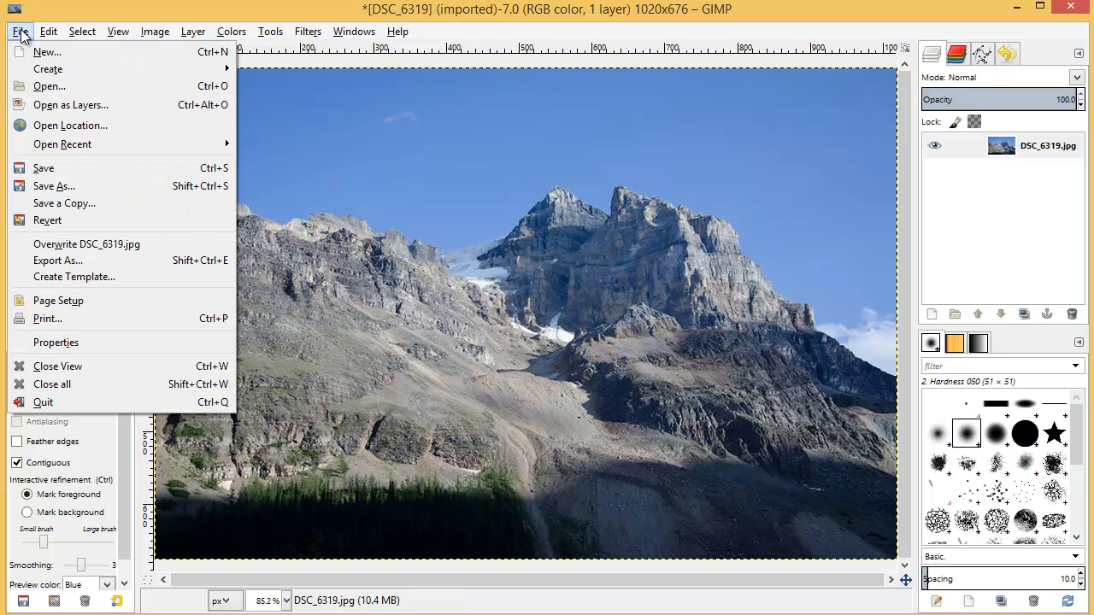
click(72, 375)
click(587, 413)
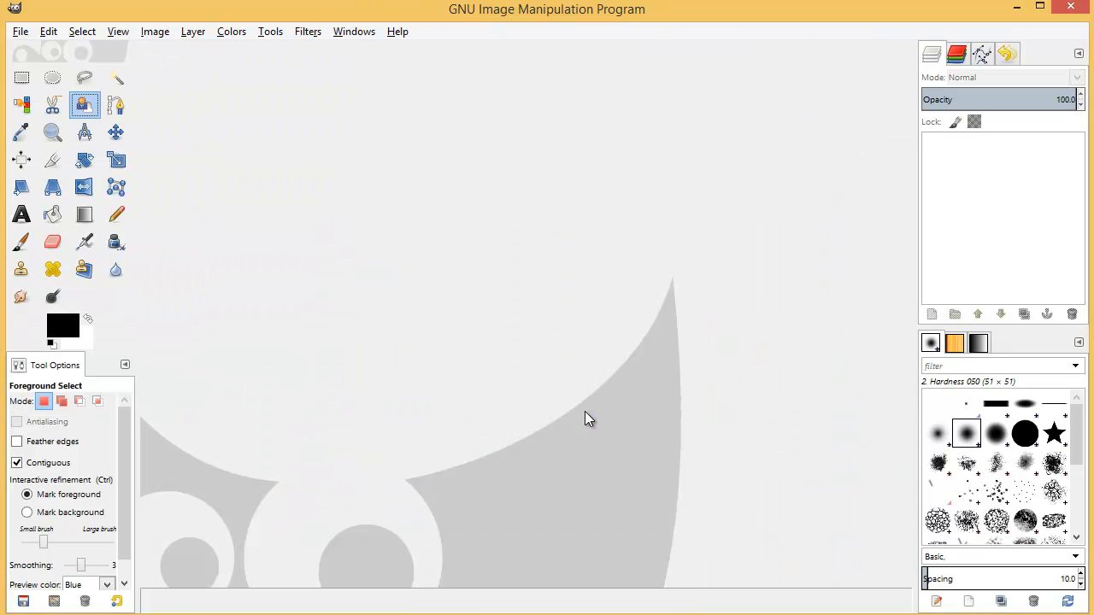
Open _DTN9934.jpg from the Photo Examples folder as a new image
drag(645, 613, 497, 399)
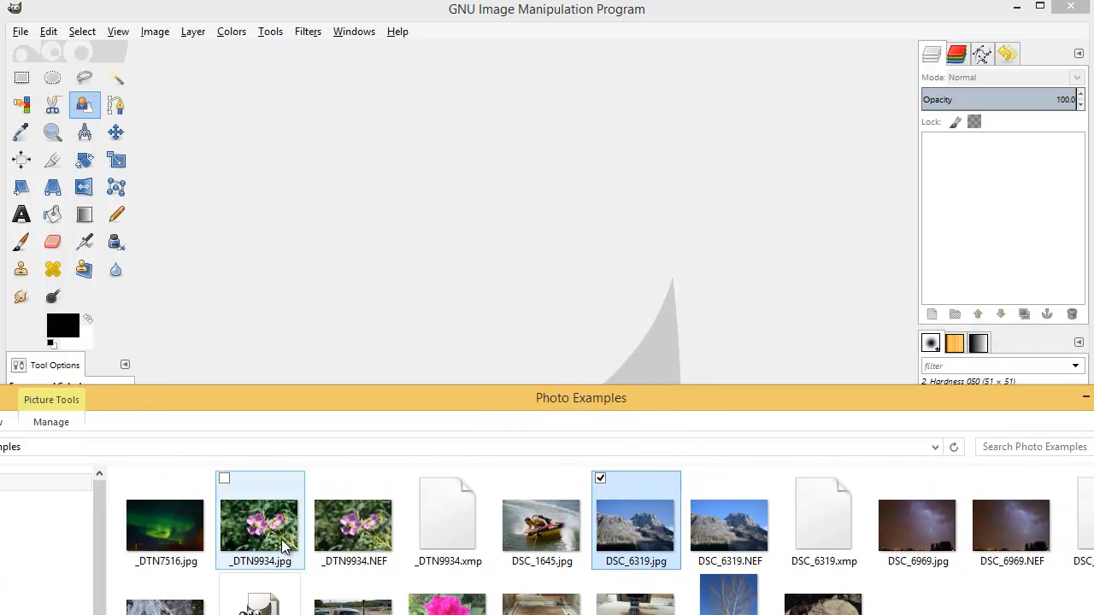
drag(271, 539, 482, 247)
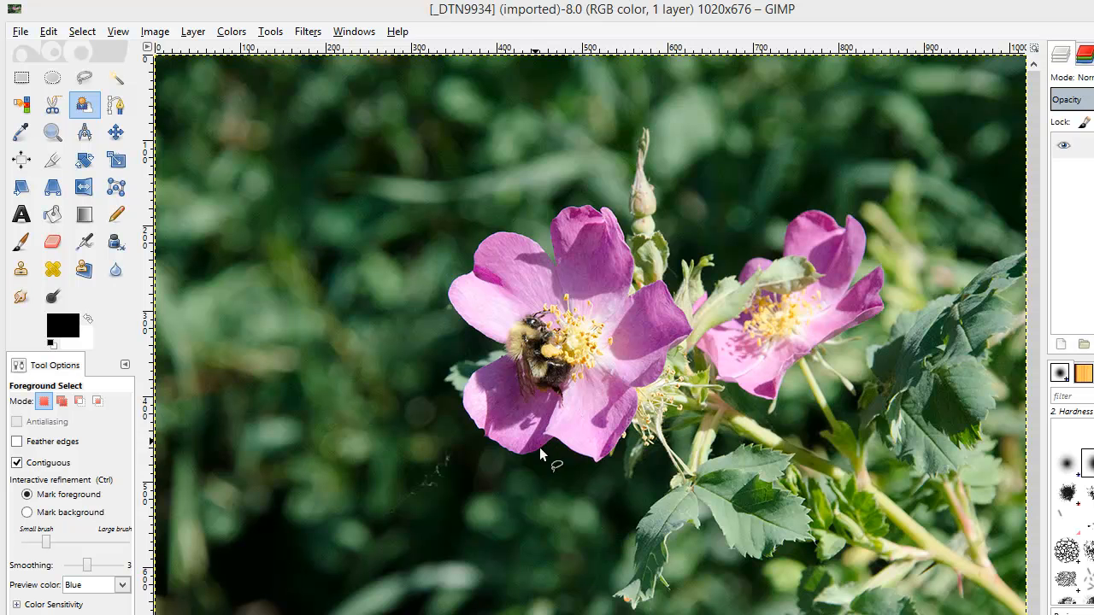
mouse_move(1093, 614)
mouse_down()
mouse_move(1017, 608)
mouse_move(1087, 611)
mouse_up()
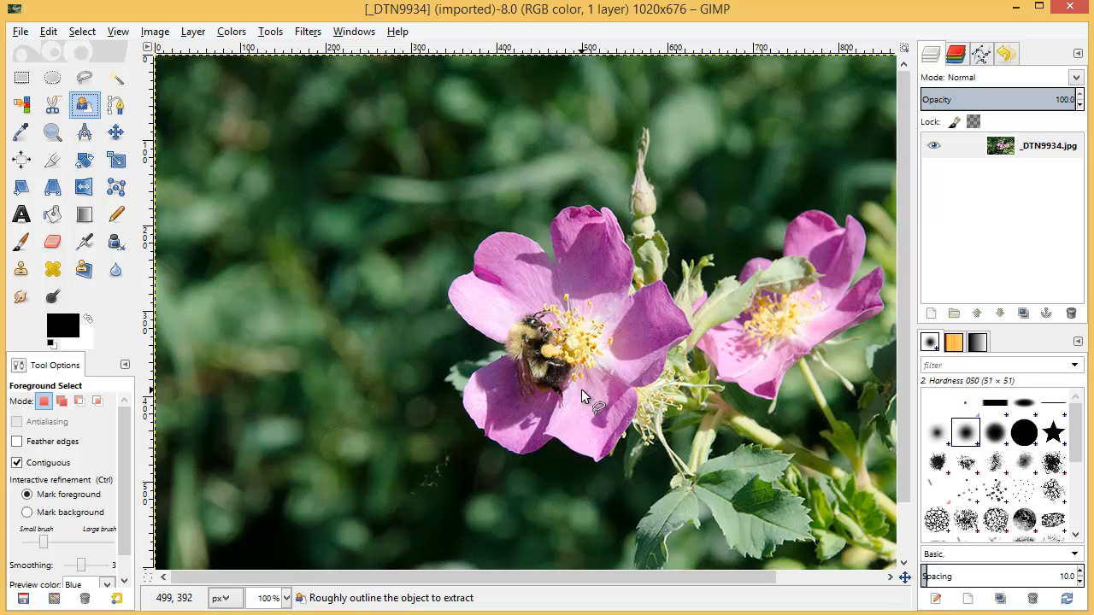
key(shift+ctrl+j)
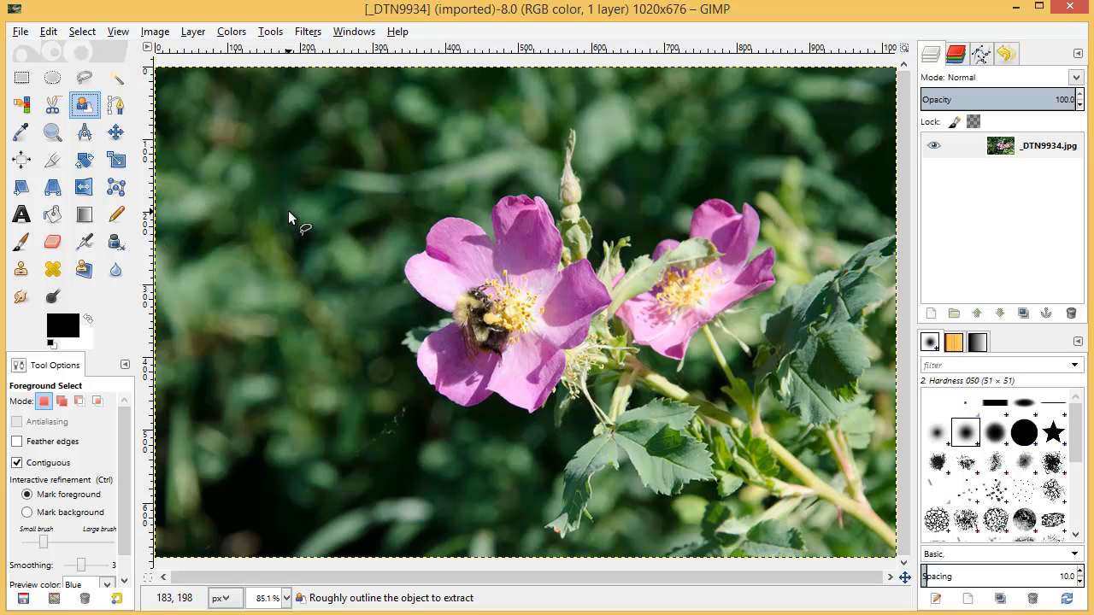
Roughly outline the two pink flowers with their bud, stems and leaves using Foreground Select, closing the outline at the photo's bottom edge
click(664, 555)
mouse_move(714, 495)
mouse_down()
mouse_move(704, 480)
mouse_move(661, 493)
mouse_move(634, 481)
mouse_move(621, 457)
mouse_move(615, 470)
mouse_up()
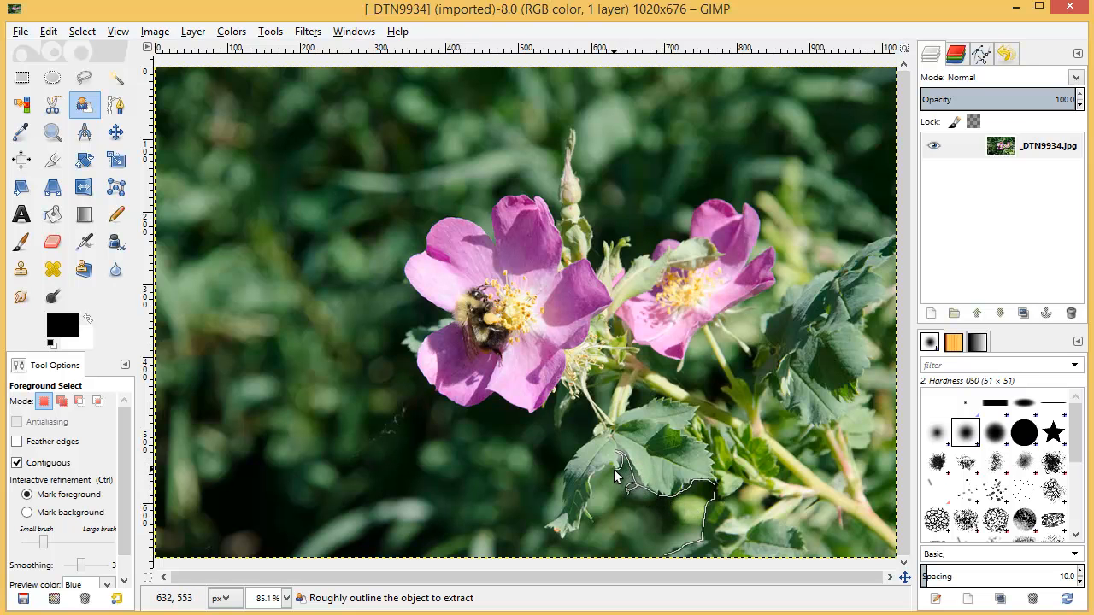
mouse_move(589, 505)
mouse_down()
mouse_move(585, 539)
mouse_move(541, 528)
mouse_move(550, 515)
mouse_up()
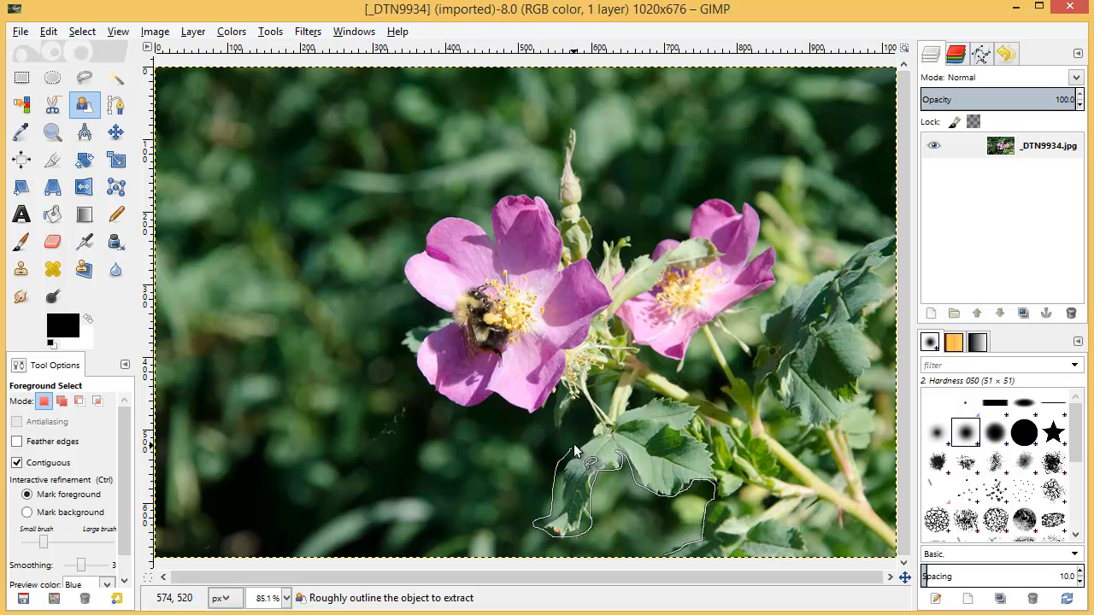
mouse_move(586, 408)
mouse_down()
mouse_move(558, 429)
mouse_move(554, 396)
mouse_move(537, 413)
mouse_move(495, 397)
mouse_move(456, 402)
mouse_move(402, 345)
mouse_up()
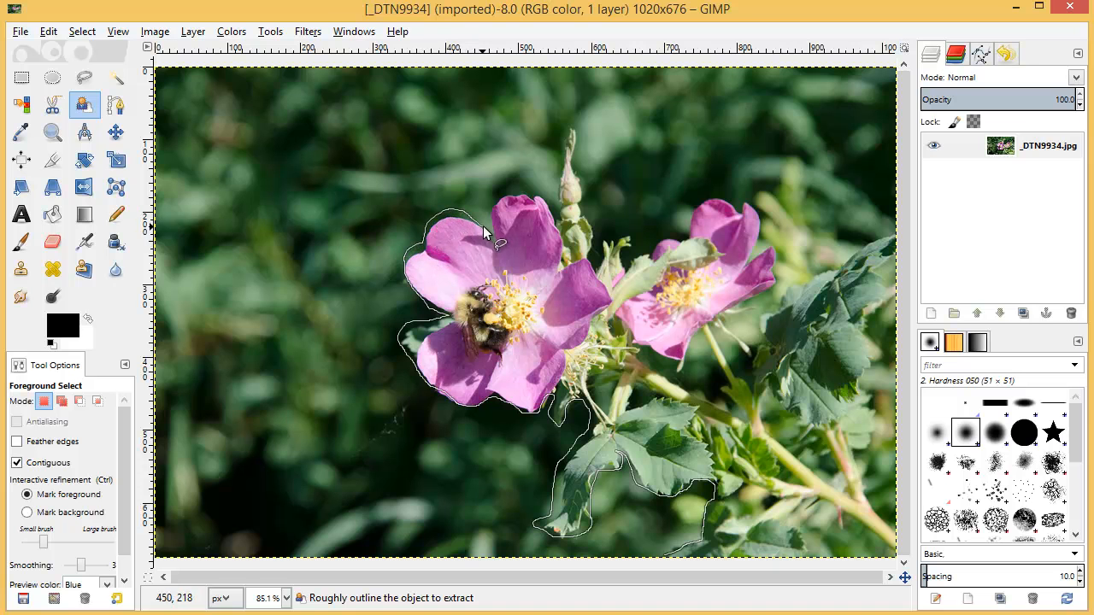
mouse_move(536, 192)
mouse_down()
mouse_move(556, 219)
mouse_move(577, 129)
mouse_move(592, 263)
mouse_move(606, 236)
mouse_move(626, 234)
mouse_move(629, 261)
mouse_move(680, 239)
mouse_move(711, 198)
mouse_move(736, 213)
mouse_move(748, 199)
mouse_move(761, 224)
mouse_move(752, 251)
mouse_up()
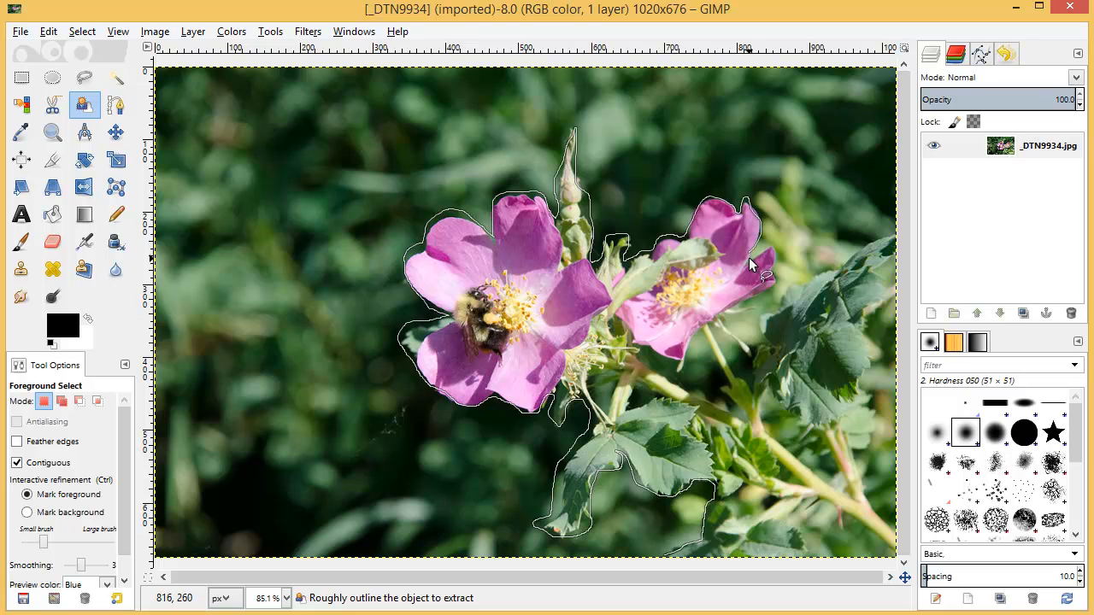
mouse_move(758, 297)
mouse_down()
mouse_move(721, 331)
mouse_move(735, 374)
mouse_move(750, 365)
mouse_move(774, 307)
mouse_up()
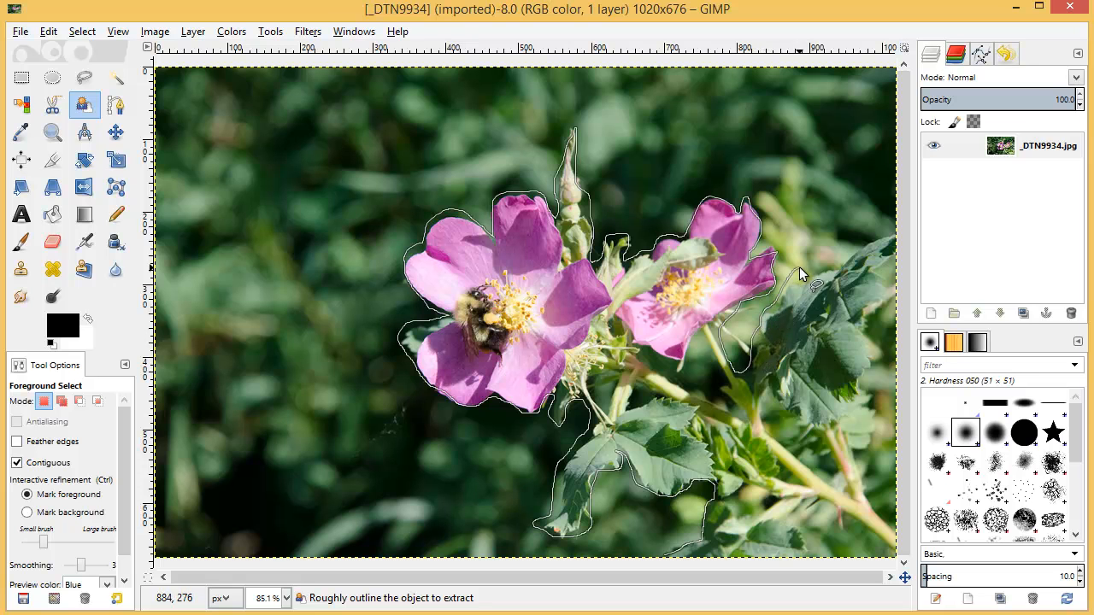
mouse_move(904, 235)
mouse_down()
mouse_move(865, 388)
mouse_move(875, 422)
mouse_move(865, 486)
mouse_move(904, 546)
mouse_move(899, 561)
mouse_move(824, 516)
mouse_move(808, 516)
mouse_move(803, 534)
mouse_move(818, 566)
mouse_move(667, 554)
mouse_up()
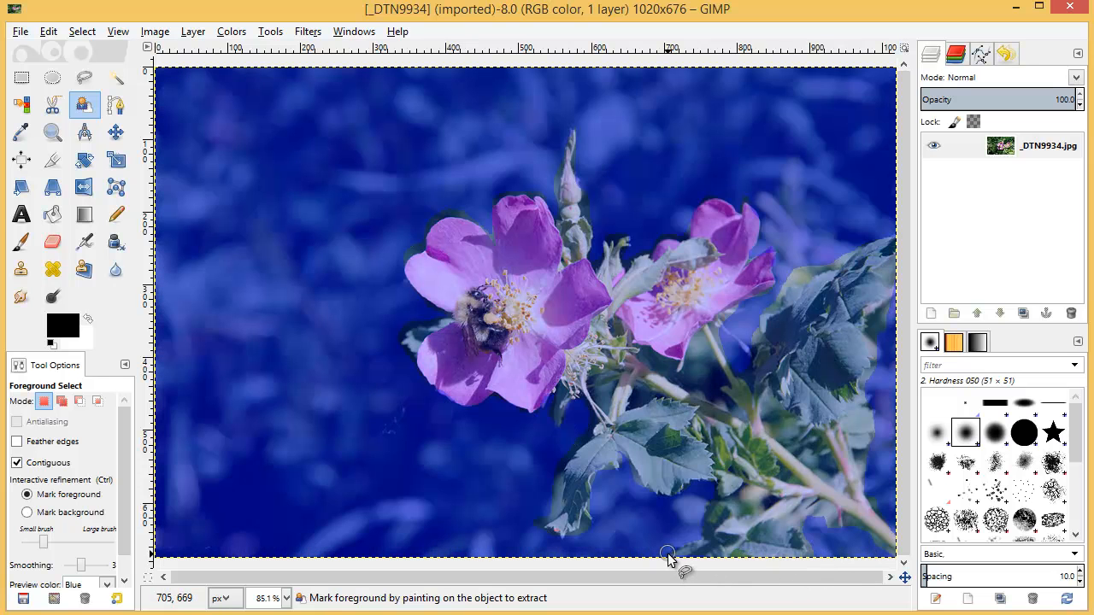
Paint foreground strokes over the flower with the bee and the leaves below it
click(541, 323)
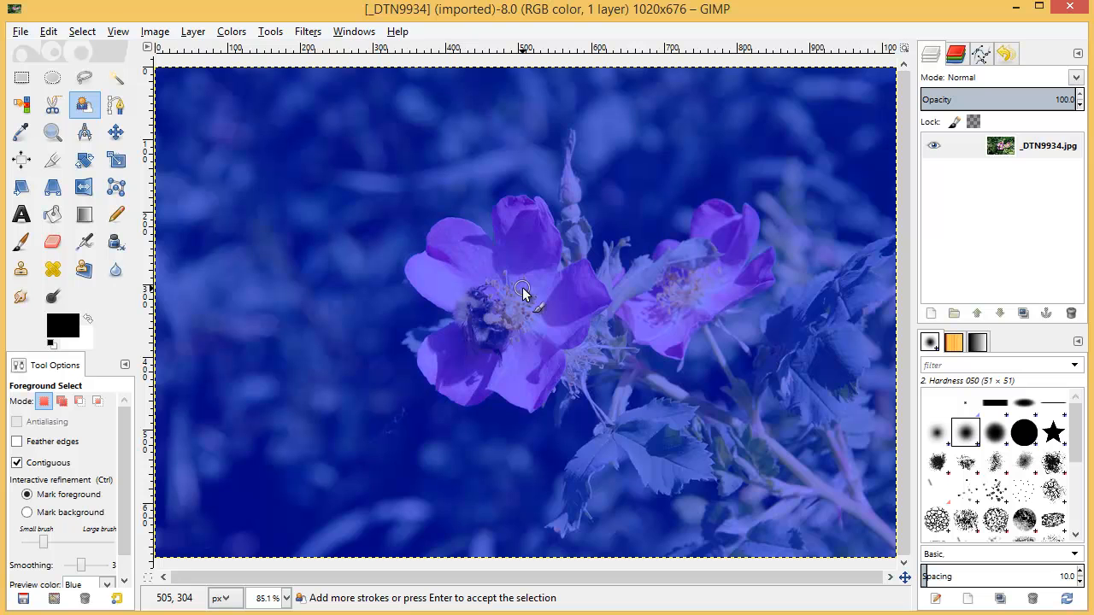
click(522, 287)
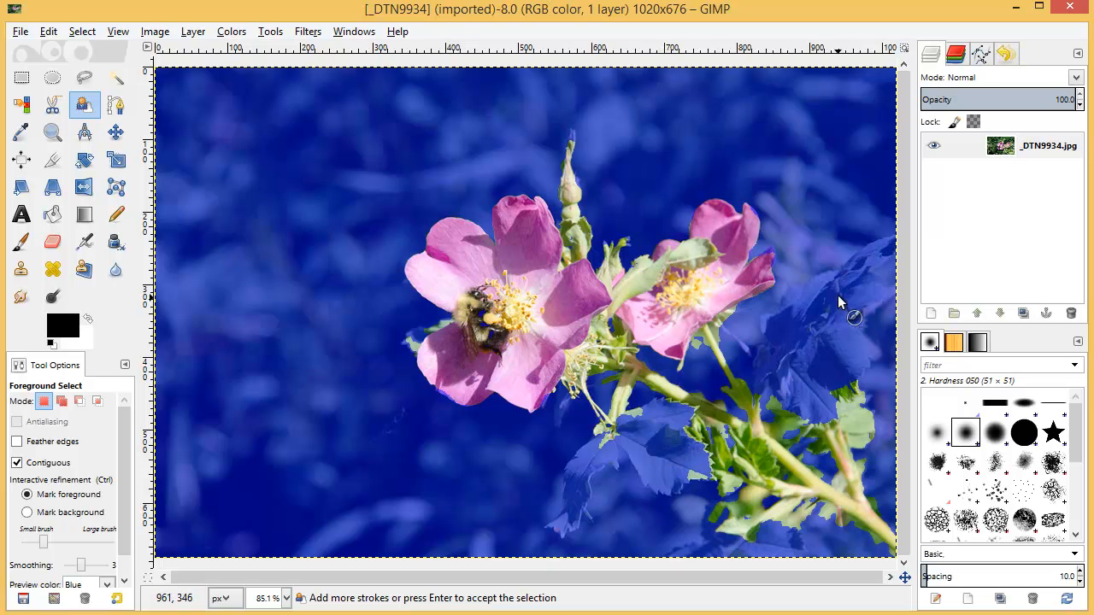
click(643, 442)
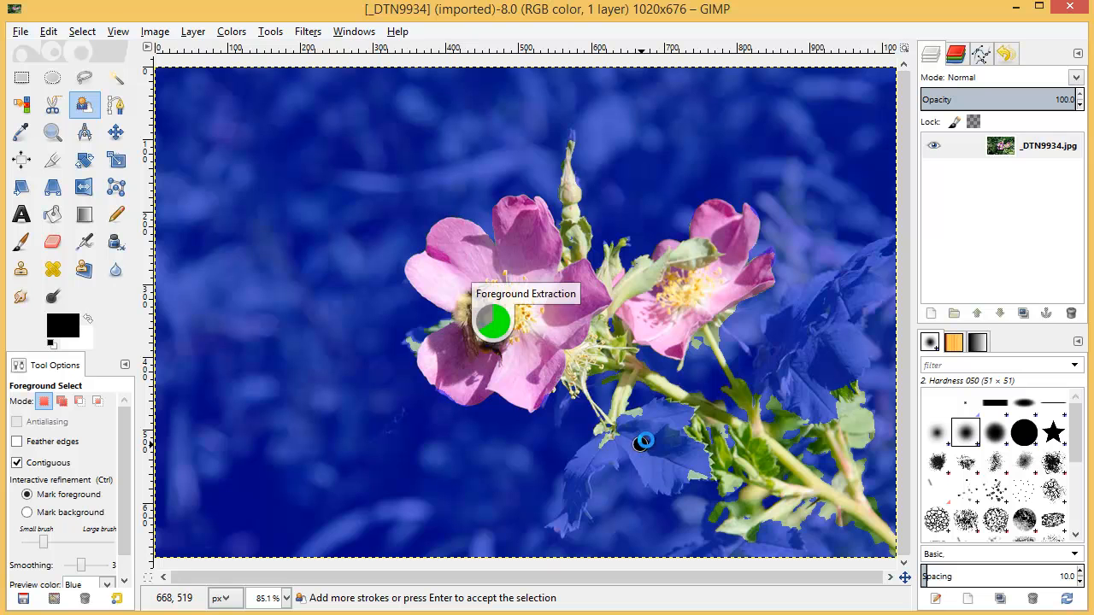
mouse_move(664, 453)
mouse_down()
mouse_move(696, 462)
mouse_move(649, 443)
mouse_move(570, 523)
mouse_move(596, 470)
mouse_up()
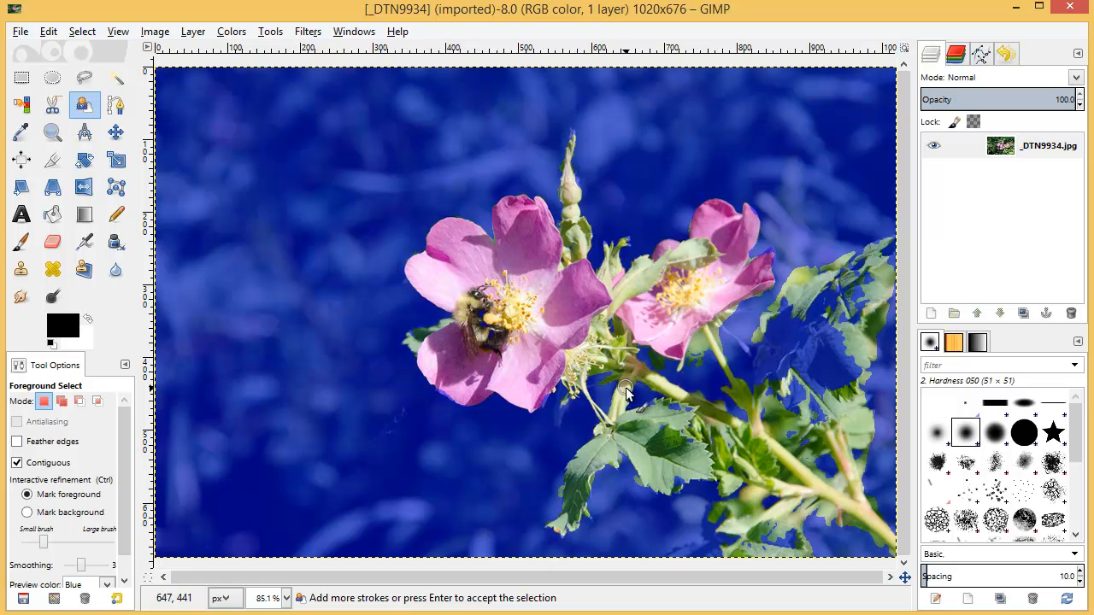
Paint more foreground strokes over the large leaves and stem near the photo's right edge to include their missing areas
mouse_move(769, 381)
mouse_down()
mouse_move(819, 312)
mouse_move(835, 311)
mouse_move(816, 365)
mouse_move(840, 358)
mouse_move(831, 403)
mouse_up()
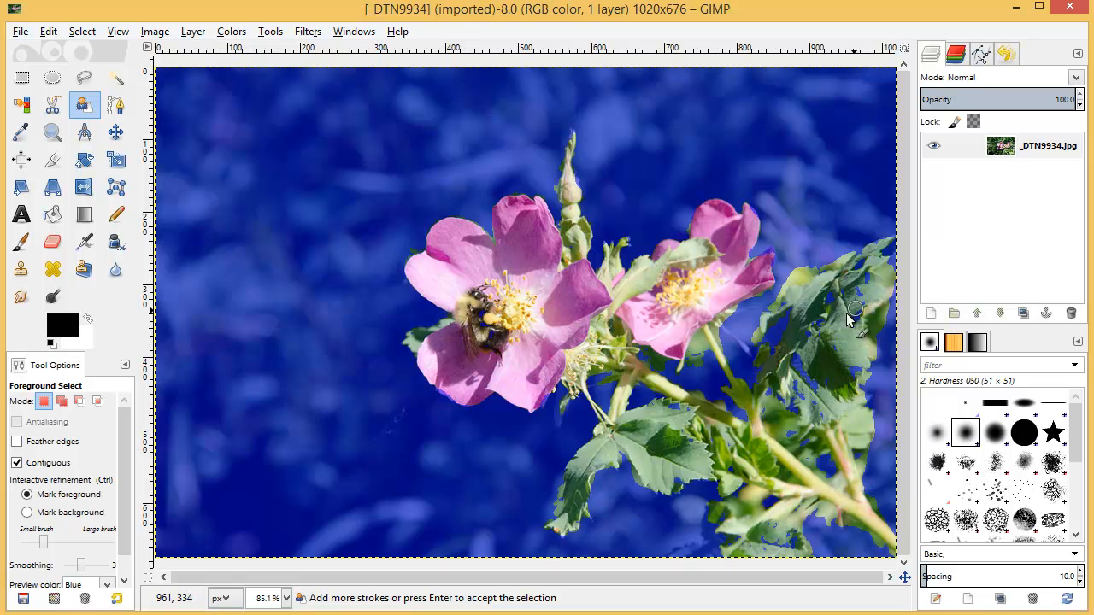
drag(799, 313, 763, 376)
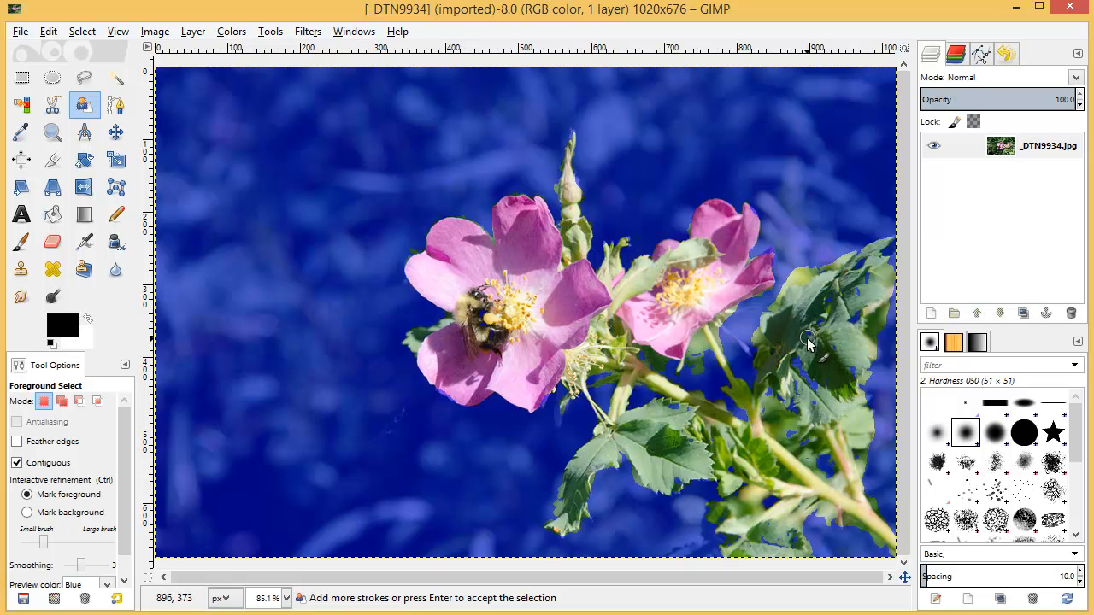
mouse_move(869, 273)
mouse_down()
mouse_move(824, 300)
mouse_move(816, 320)
mouse_move(840, 327)
mouse_move(854, 314)
mouse_move(843, 378)
mouse_move(787, 347)
mouse_up()
mouse_move(822, 464)
mouse_down()
mouse_move(845, 491)
mouse_move(779, 385)
mouse_up()
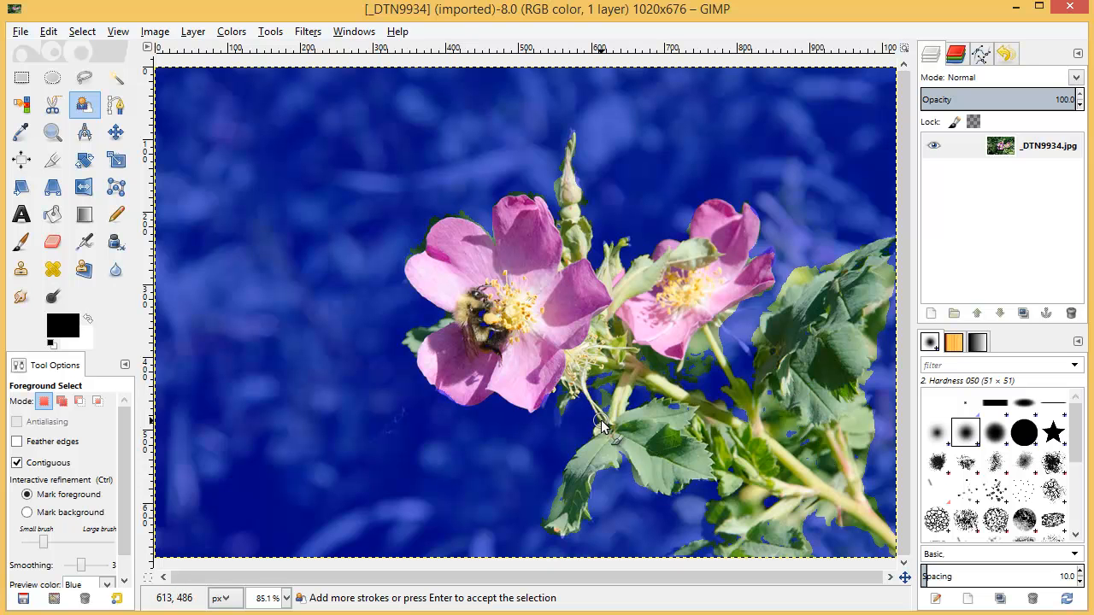
Paint a foreground stroke over the missing part of the bee and briefly toggle between background and foreground marking
mouse_move(500, 326)
mouse_down()
mouse_move(480, 328)
mouse_move(512, 354)
mouse_up()
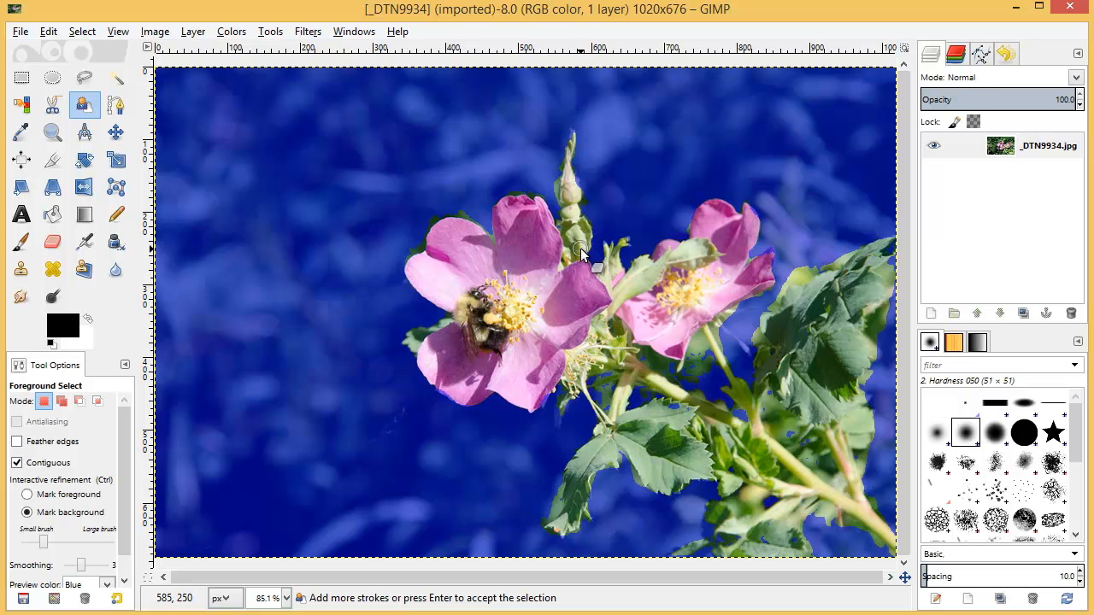
key(ctrl)
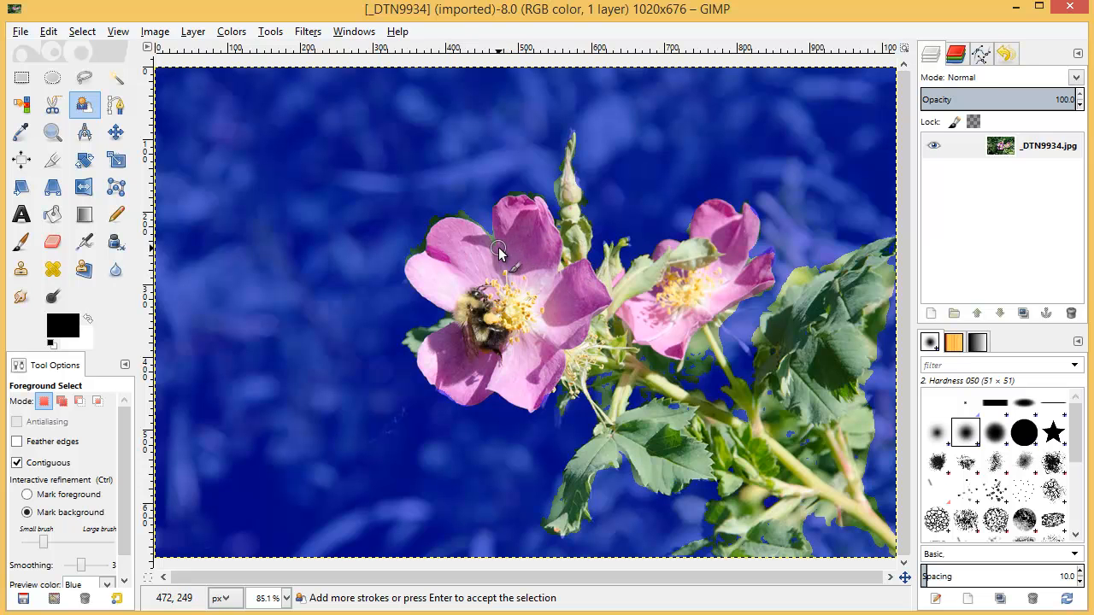
key(ctrl)
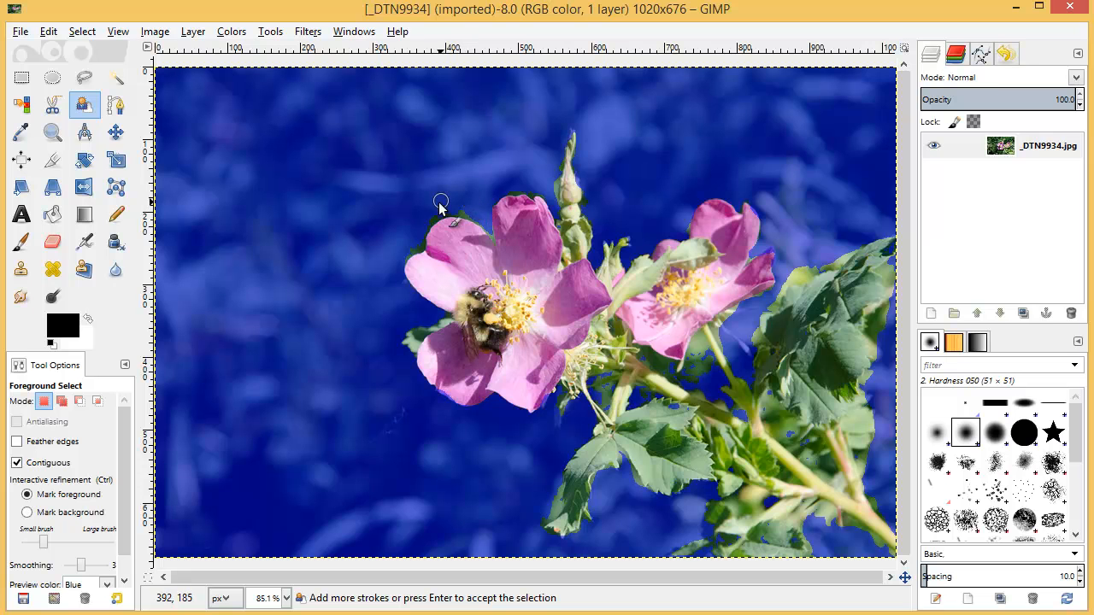
Paint background strokes along the upper-left and lower-left edges of the flower with the bee to exclude the dark areas beside its petals
click(68, 520)
drag(471, 212, 451, 208)
key(ctrl)
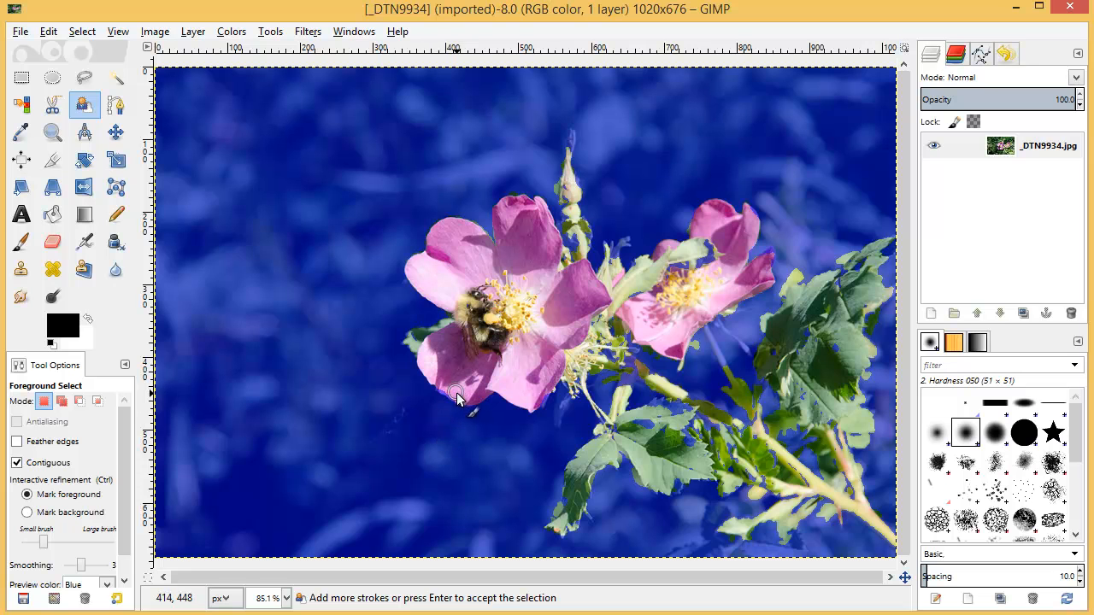
drag(459, 402, 441, 388)
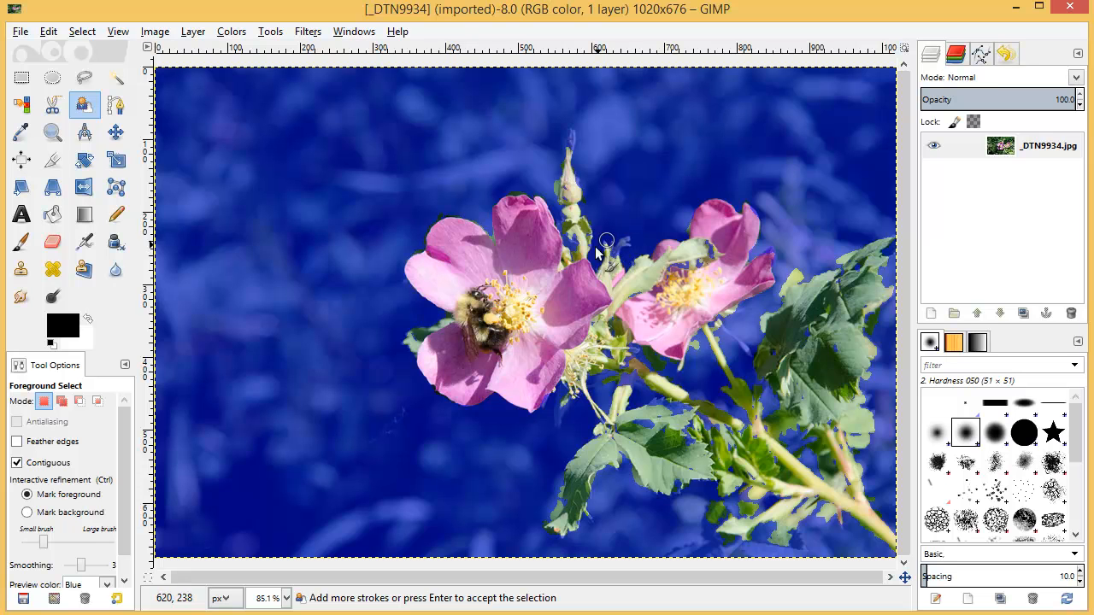
Mark the bud's tip and the lower leaves as foreground with a smaller brush and accept the selection
drag(45, 542, 39, 543)
click(571, 144)
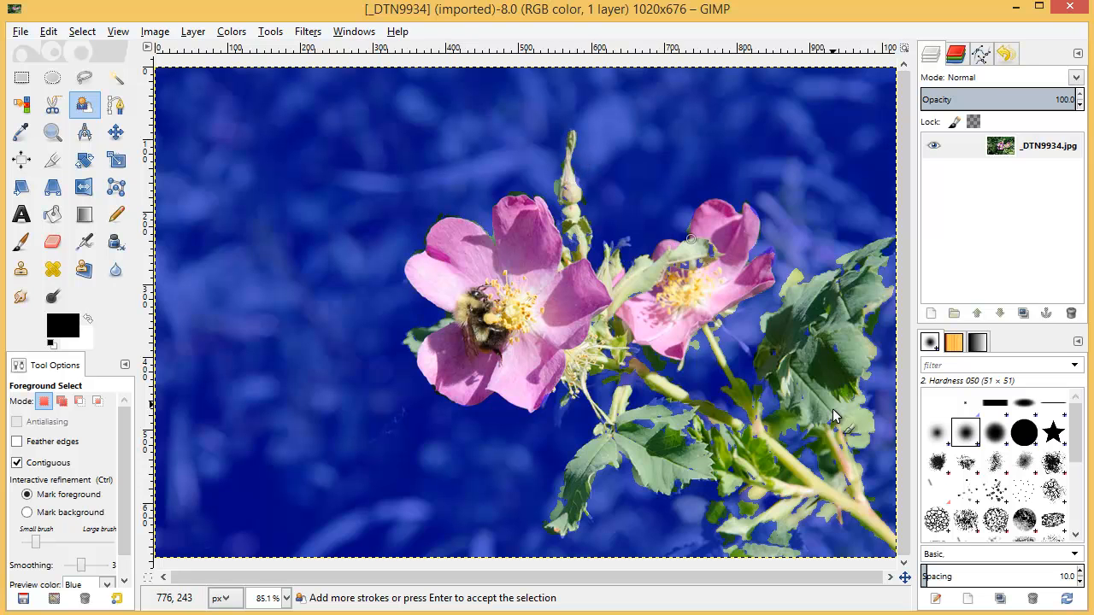
mouse_move(774, 528)
mouse_down()
mouse_move(761, 537)
mouse_move(763, 523)
mouse_move(771, 530)
mouse_up()
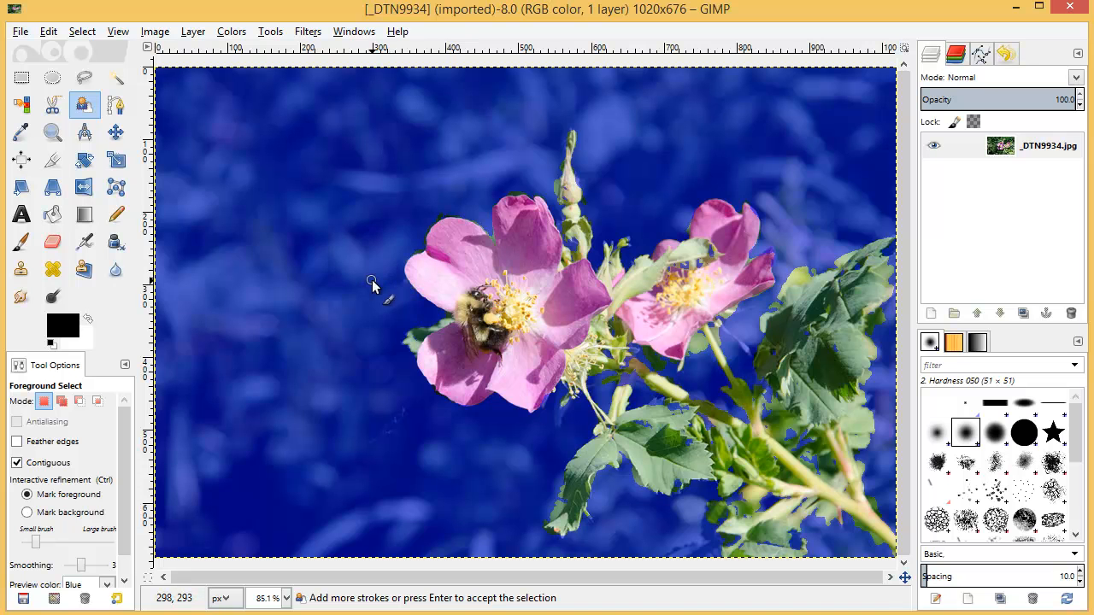
key(Return)
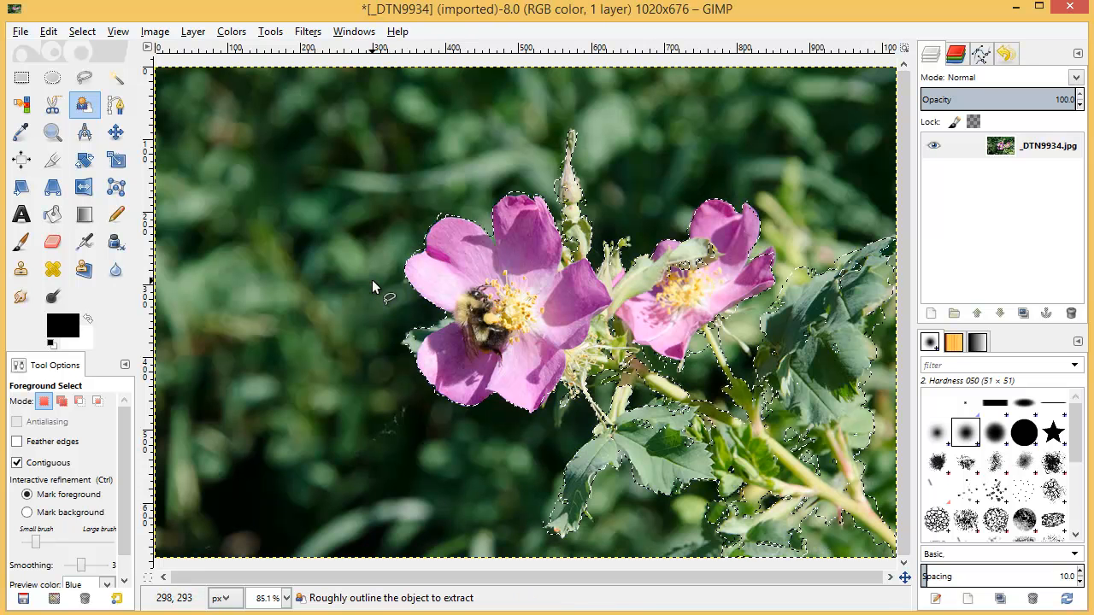